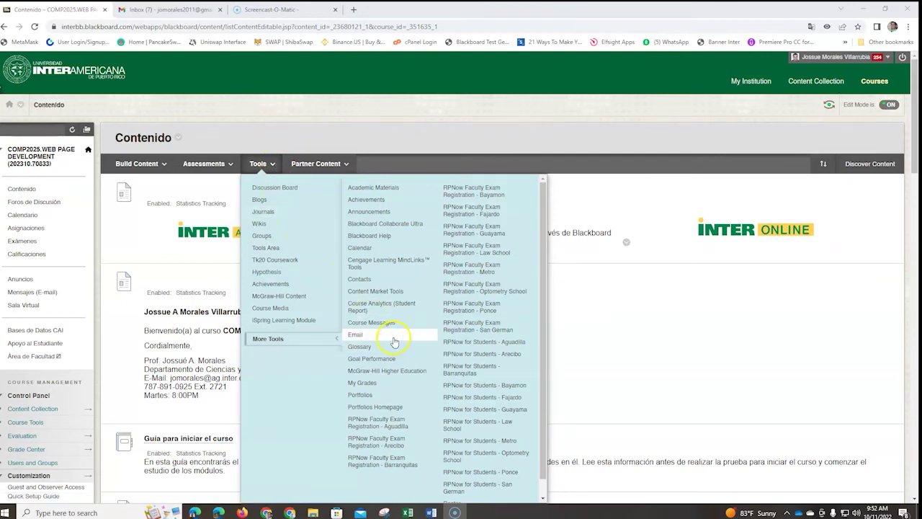
Add a link to the Portfolios Homepage tool in the course content, named "Portfolios", and submit it
left_click(392, 410)
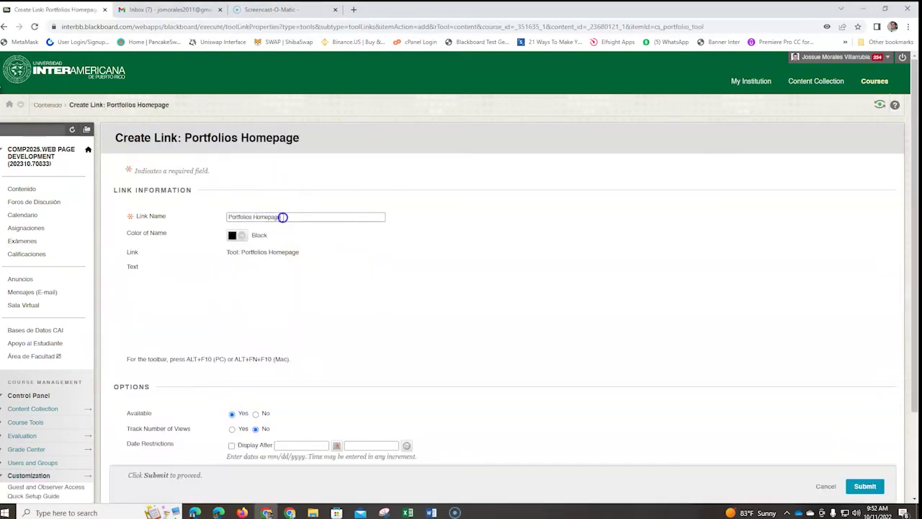
left_click_drag(282, 216, 254, 217)
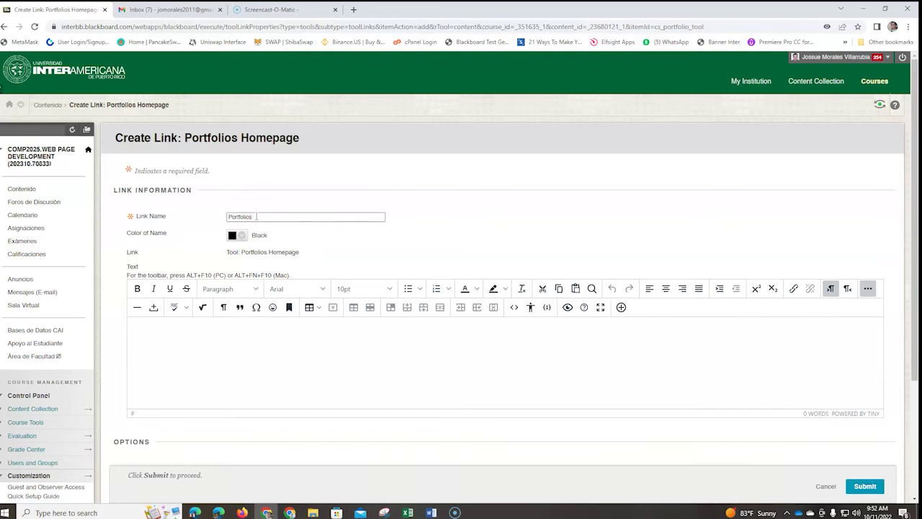
scroll(387, 360, "down", 3)
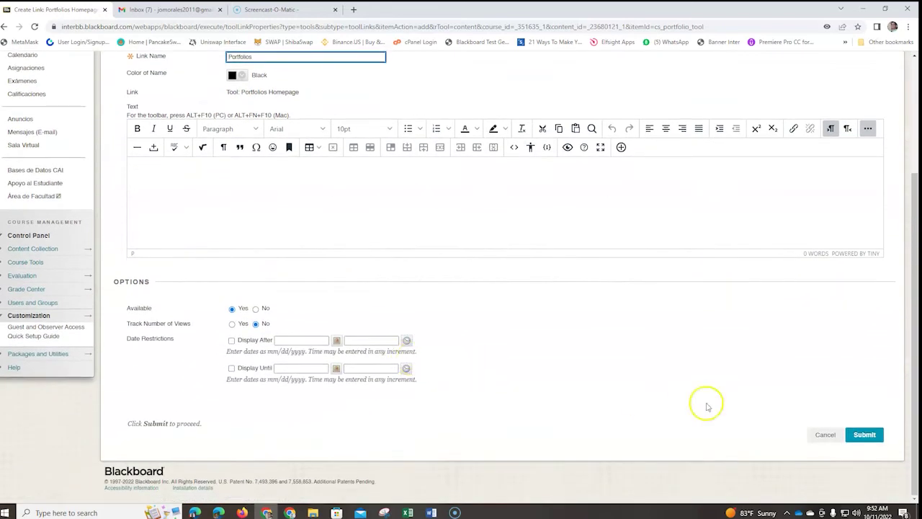
left_click(865, 434)
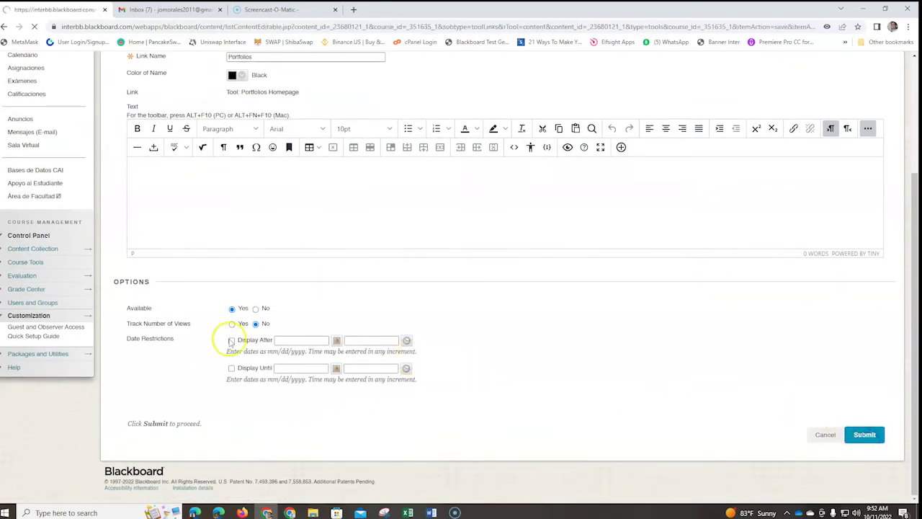
Move the Portfolios link up in the content list to sit between Clases Grabadas and the Educación a Distancia banner
scroll(236, 408, "down", 10)
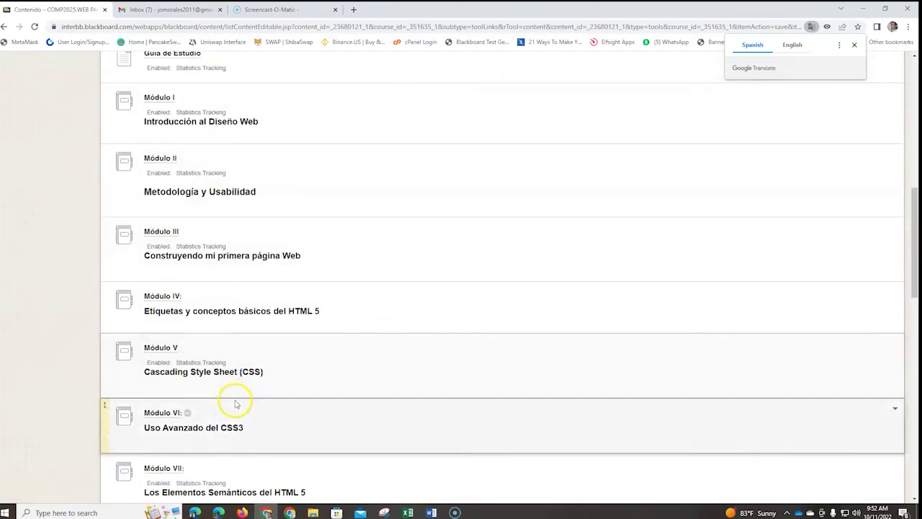
scroll(233, 404, "down", 8)
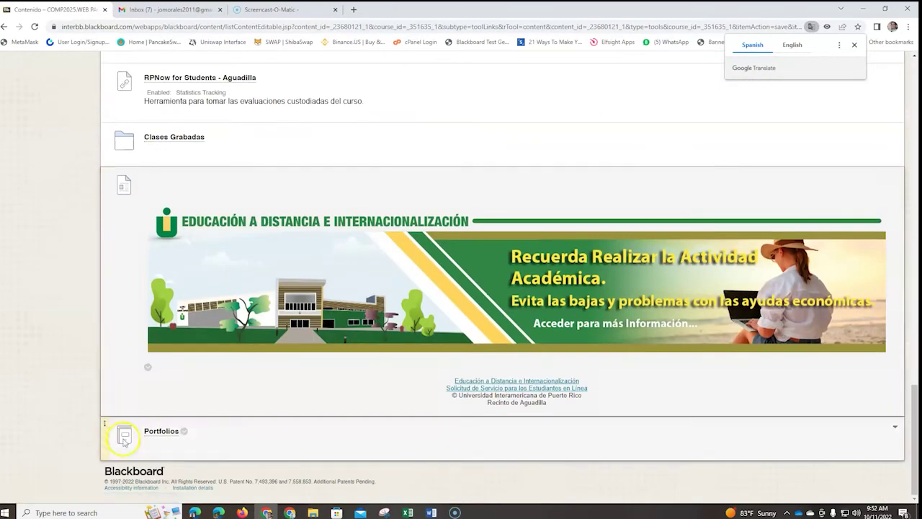
left_click_drag(103, 435, 108, 183)
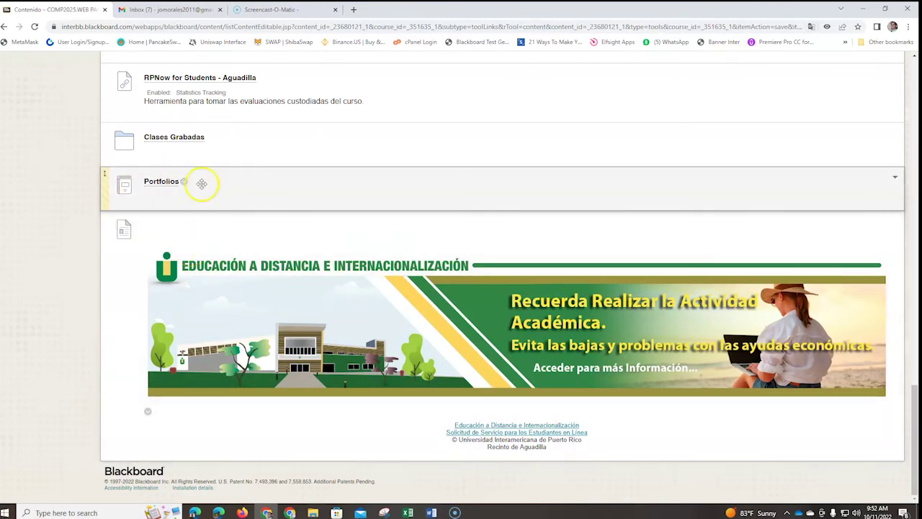
Open the Portfolios link, look through My Artifacts and Shared with Me, and return to My Portfolios
left_click(161, 186)
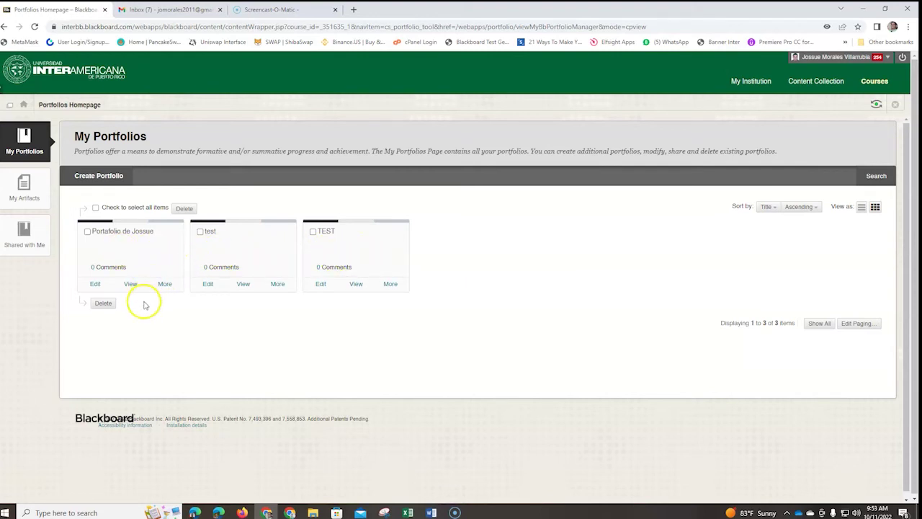
left_click(27, 189)
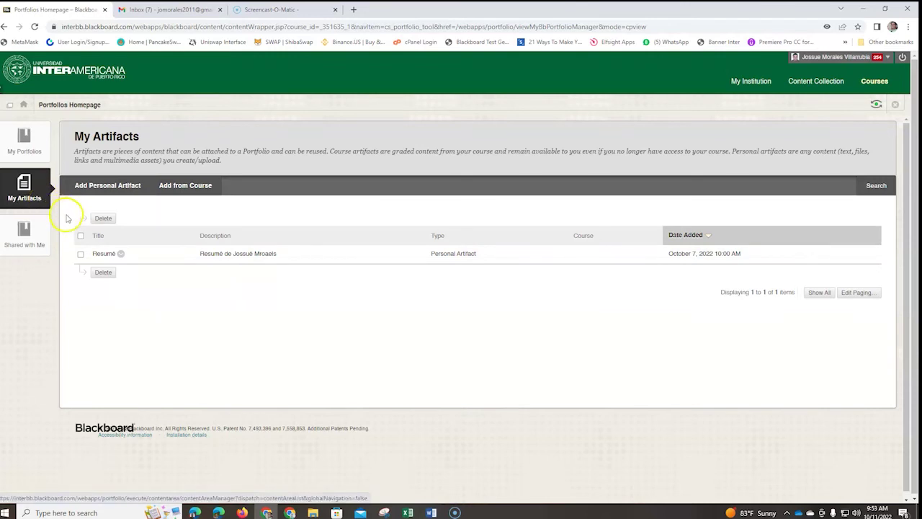
left_click(22, 242)
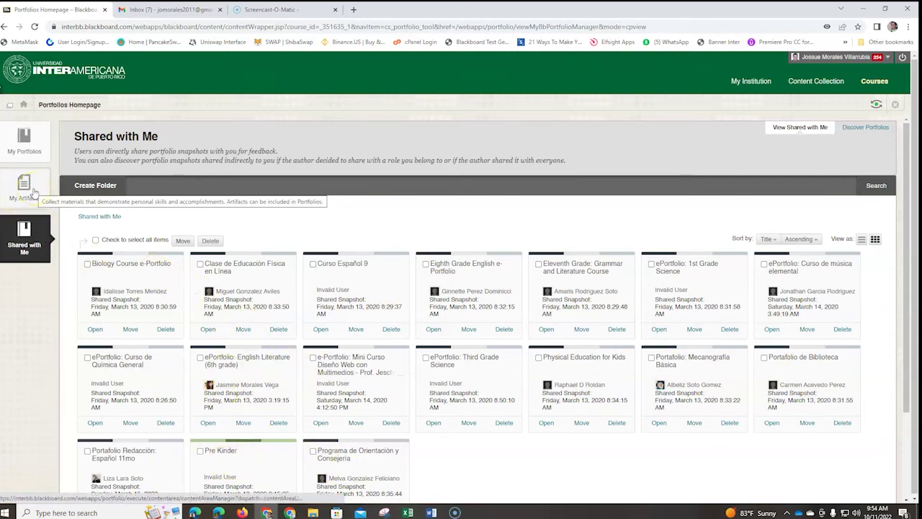
left_click(26, 141)
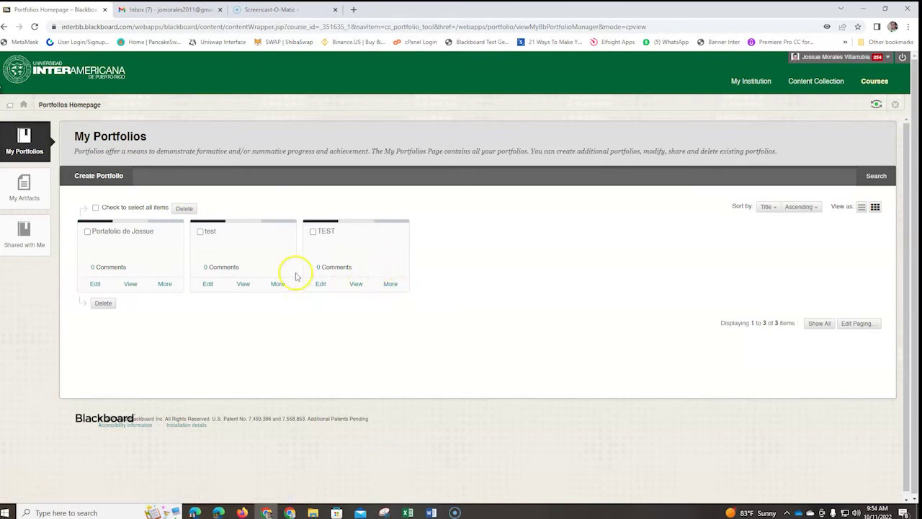
Create a portfolio titled "Portafolio de Viaje" with the description "La descripción del Portafolio", and decline the introductory tour
left_click(96, 176)
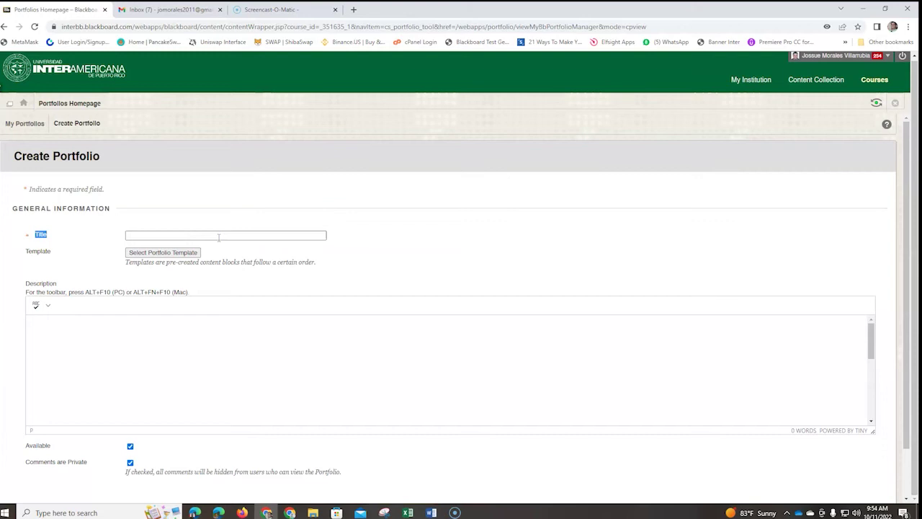
left_click(217, 237)
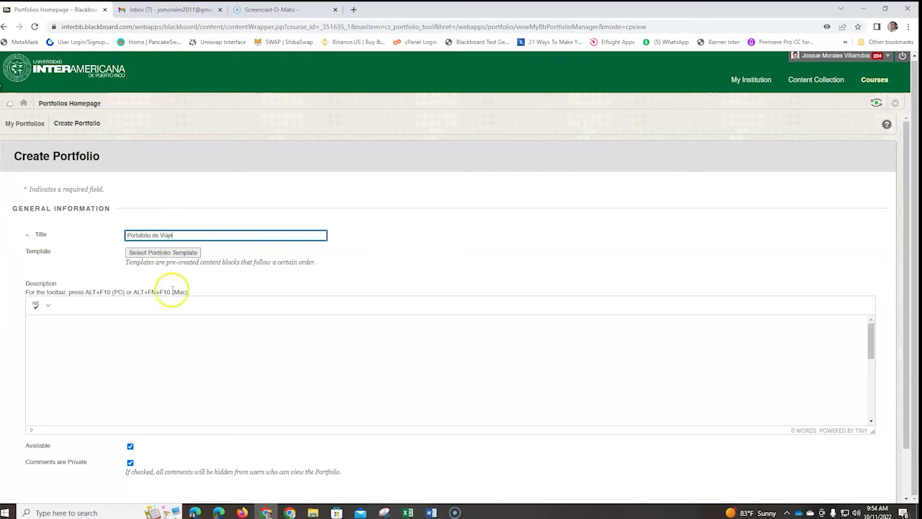
left_click_drag(189, 235, 103, 223)
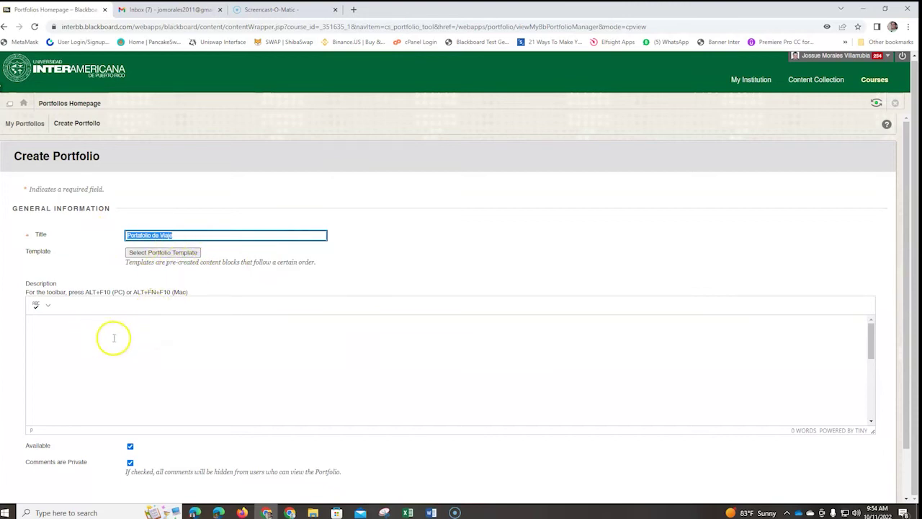
left_click(142, 339)
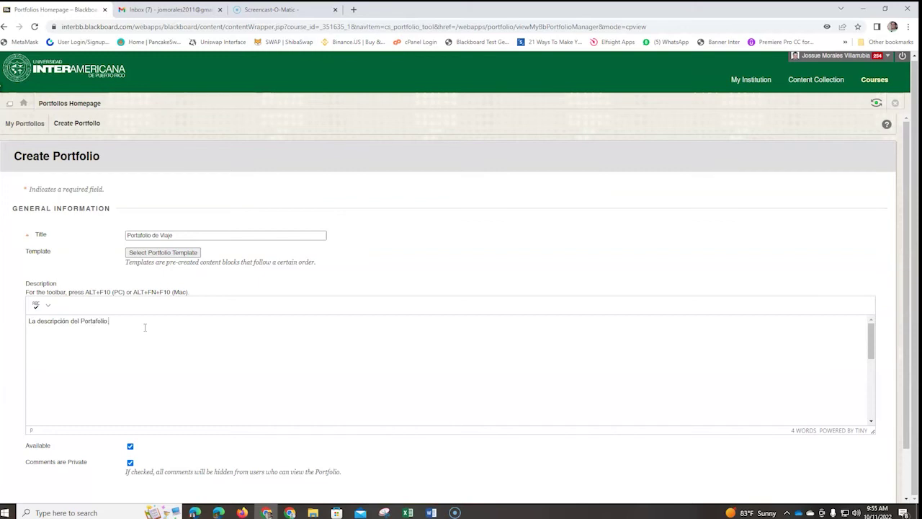
scroll(161, 274, "down", 2)
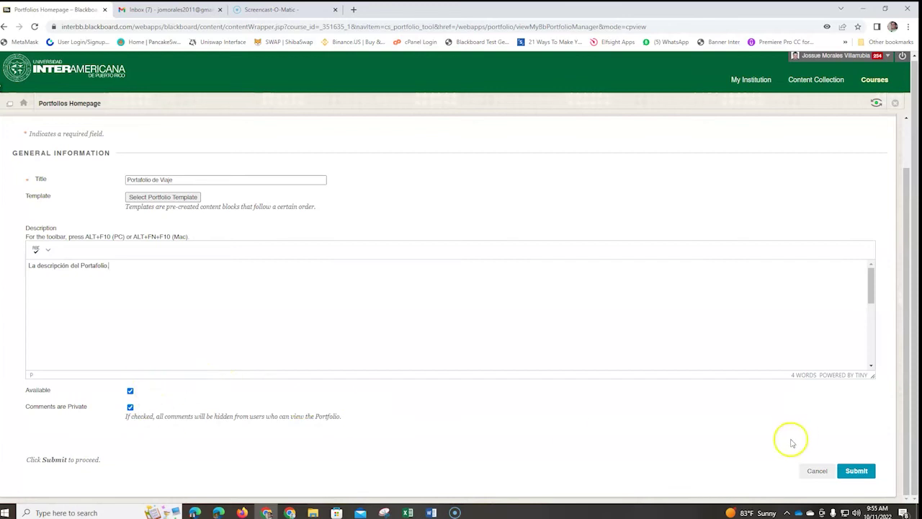
left_click(854, 471)
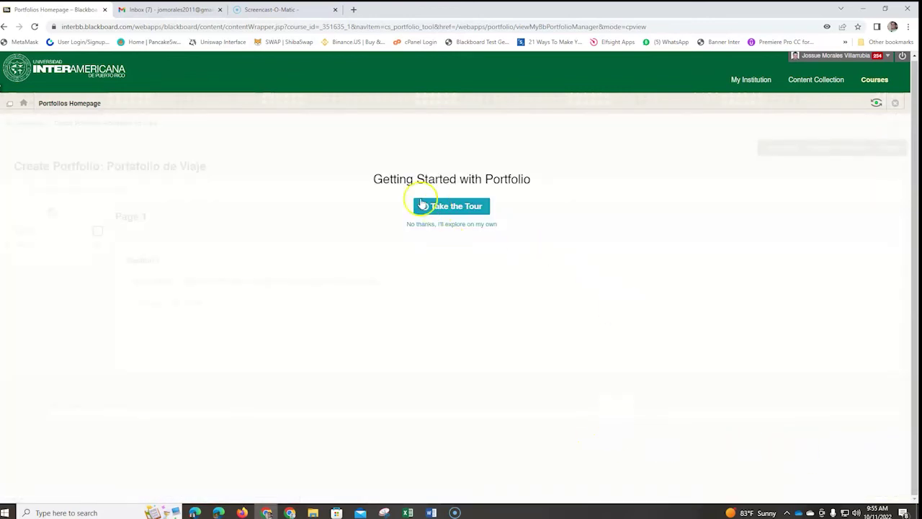
left_click(451, 226)
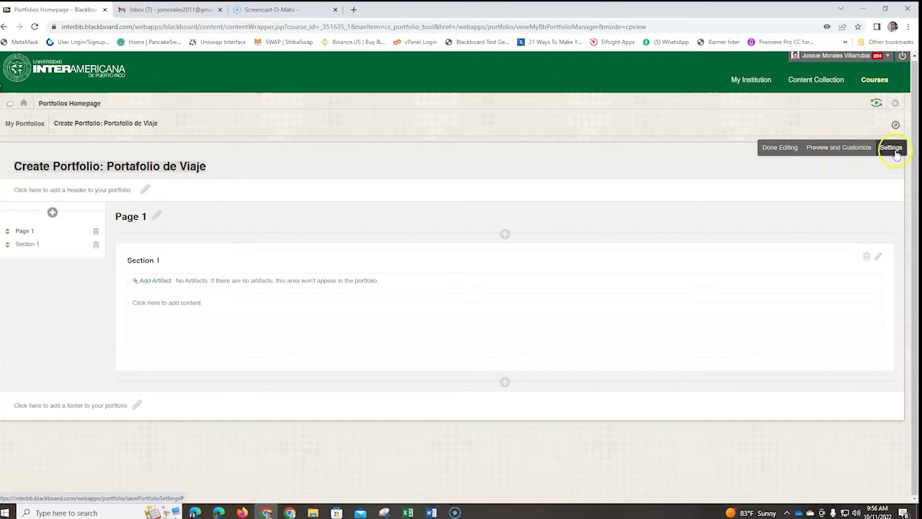
Add and save a portfolio header reading "Portafolio Electrónico de", the author's full name, and "sobre viajes."
left_click(145, 188)
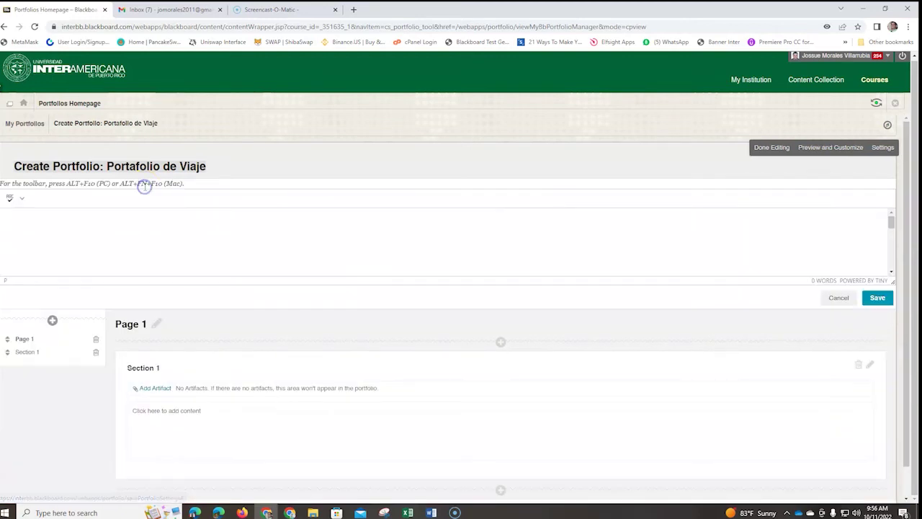
left_click(129, 230)
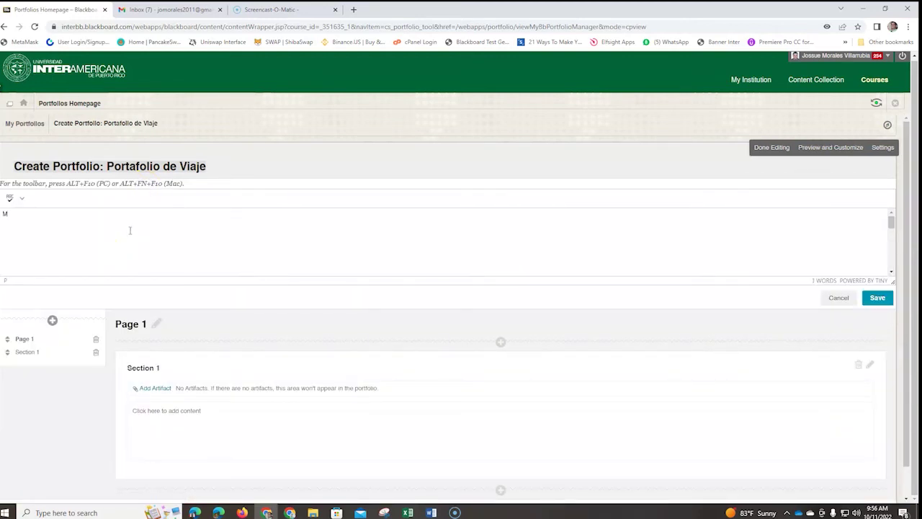
type("Portafolio Electrónico de Jossué Morales sobre viajes")
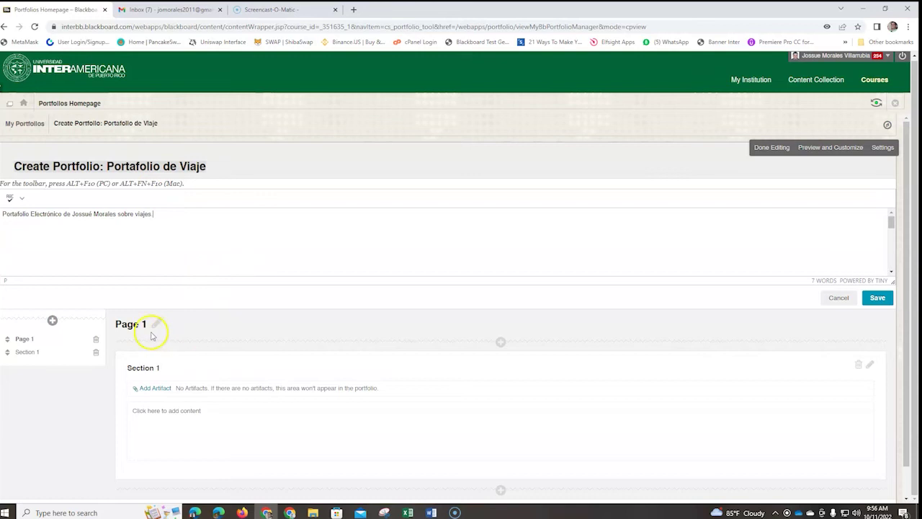
left_click(876, 297)
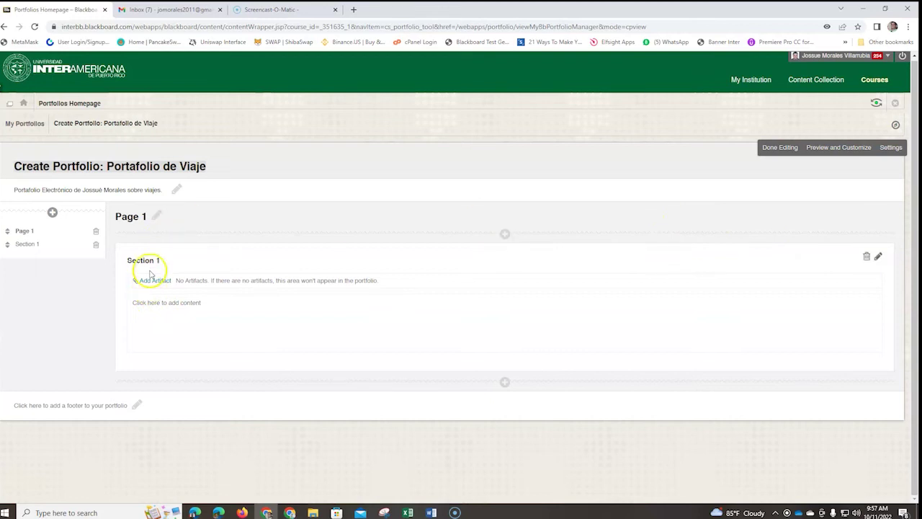
Rename Page 1 of the portfolio as "Portada" and save the new title
left_click(157, 219)
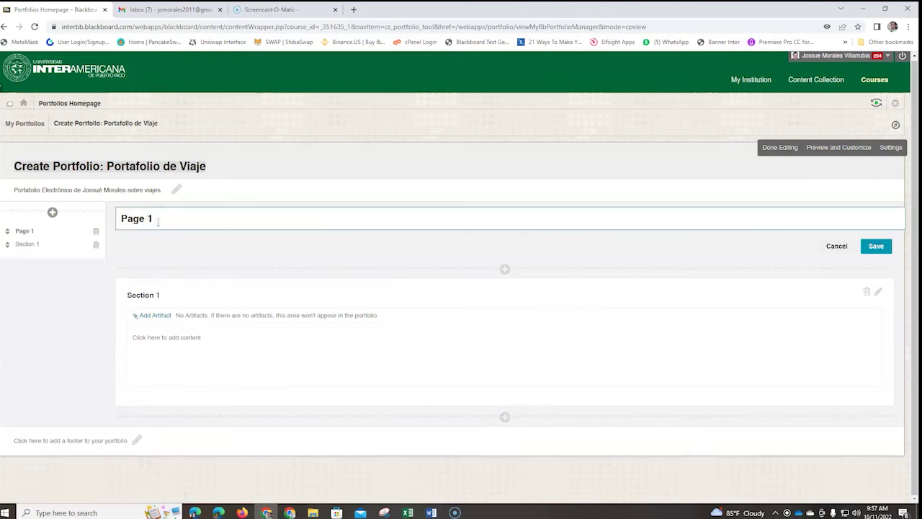
left_click_drag(154, 219, 70, 216)
type("PO")
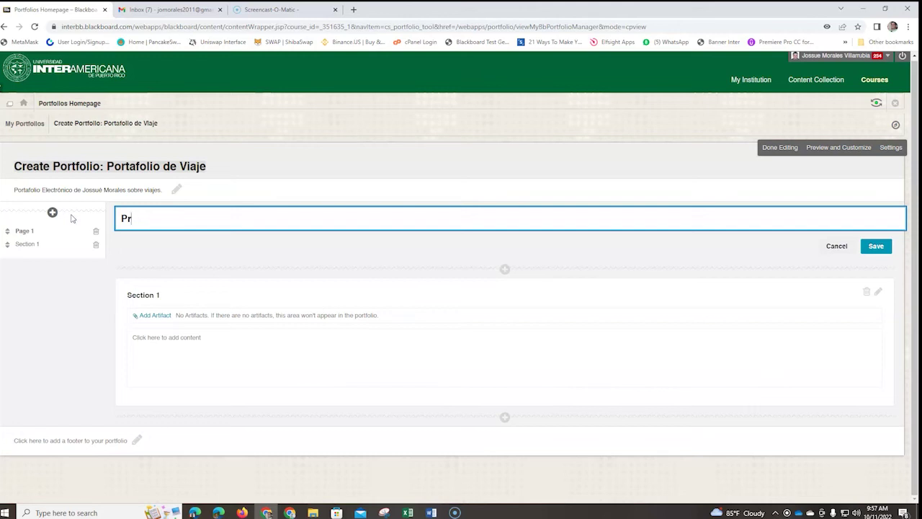
type("rtada")
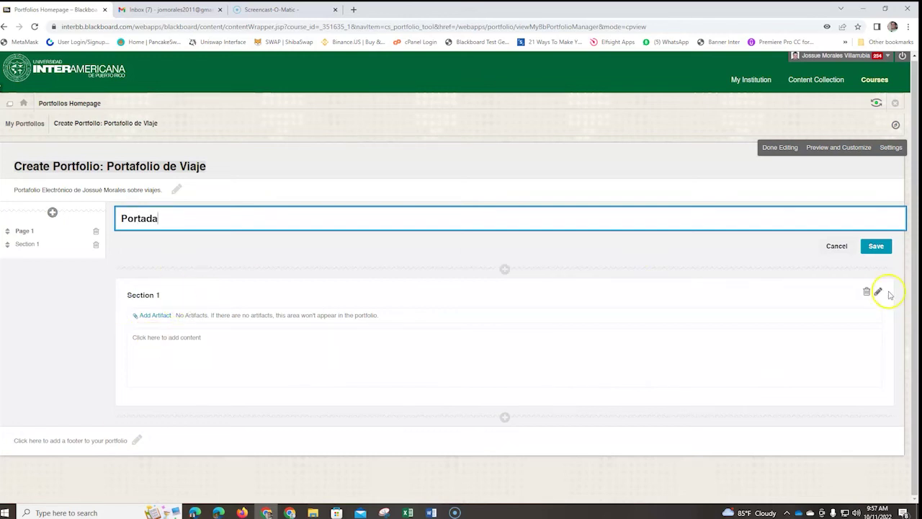
left_click(875, 248)
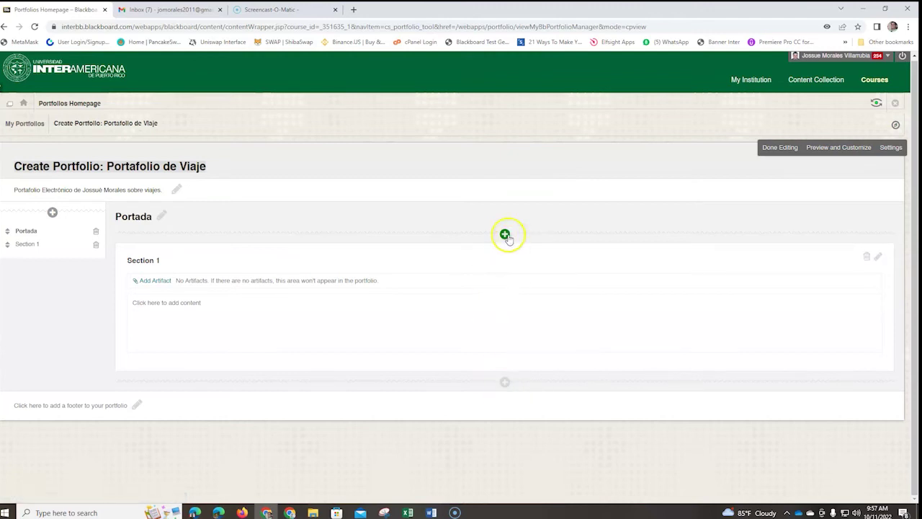
Retitle Section 1 as "Sobre mí", write a sentence giving the author's name and "vivo en Puerto Rico", and save the section
left_click(878, 256)
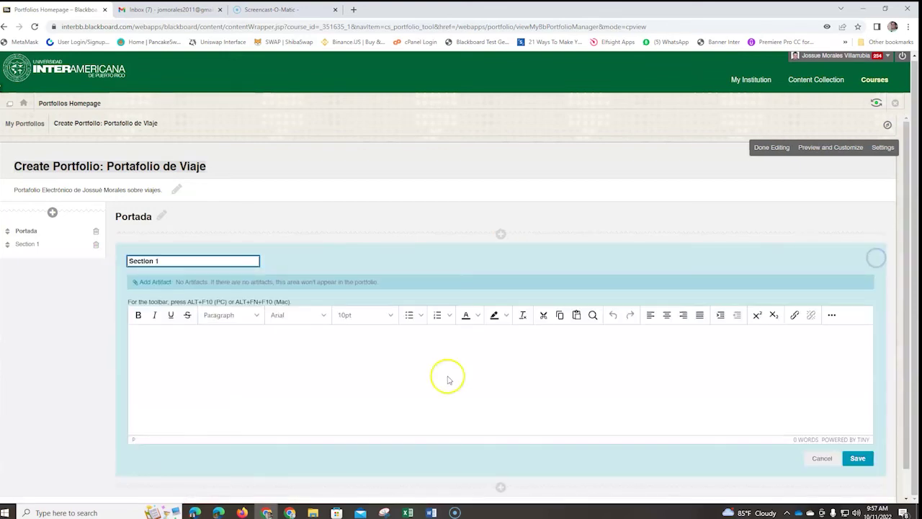
left_click(274, 375)
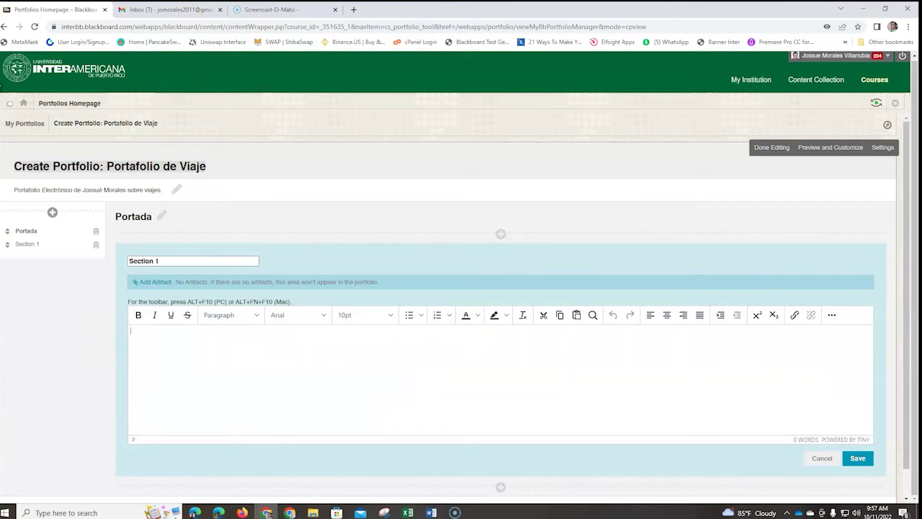
left_click(832, 315)
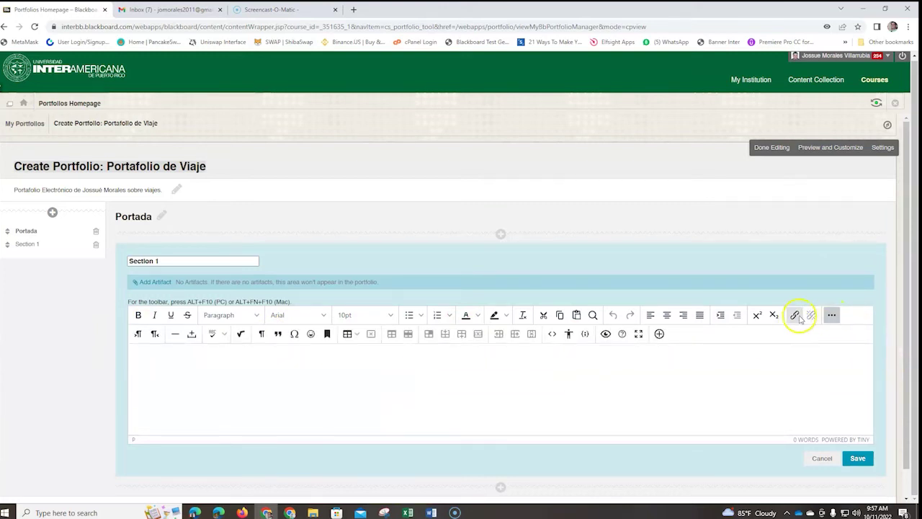
left_click(242, 355)
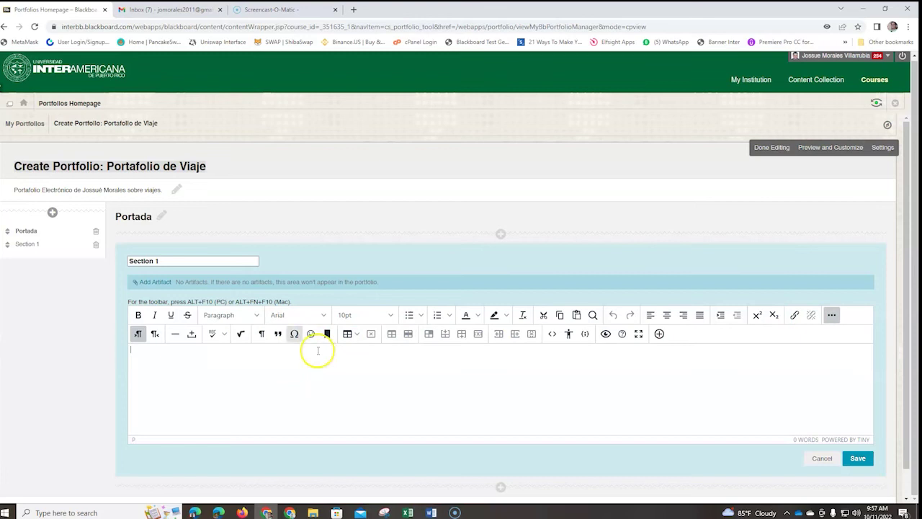
left_click_drag(176, 259, 124, 258)
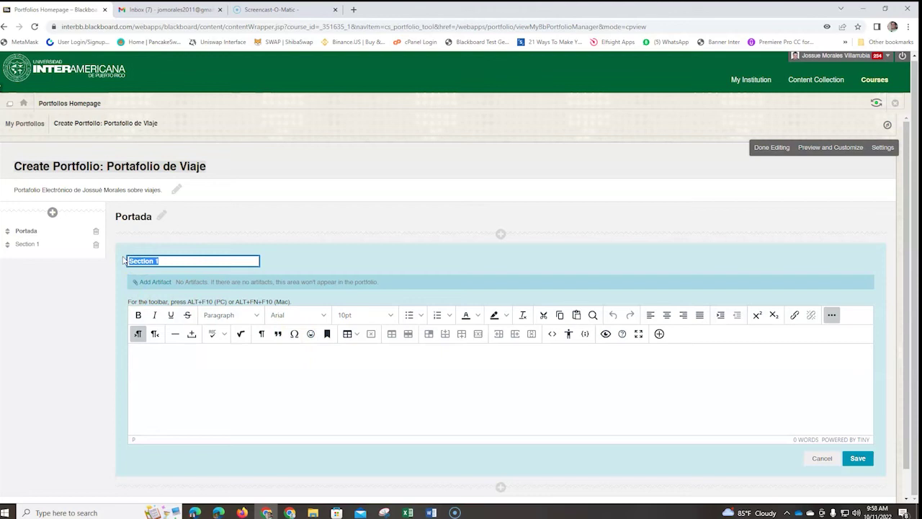
type("Sobre m")
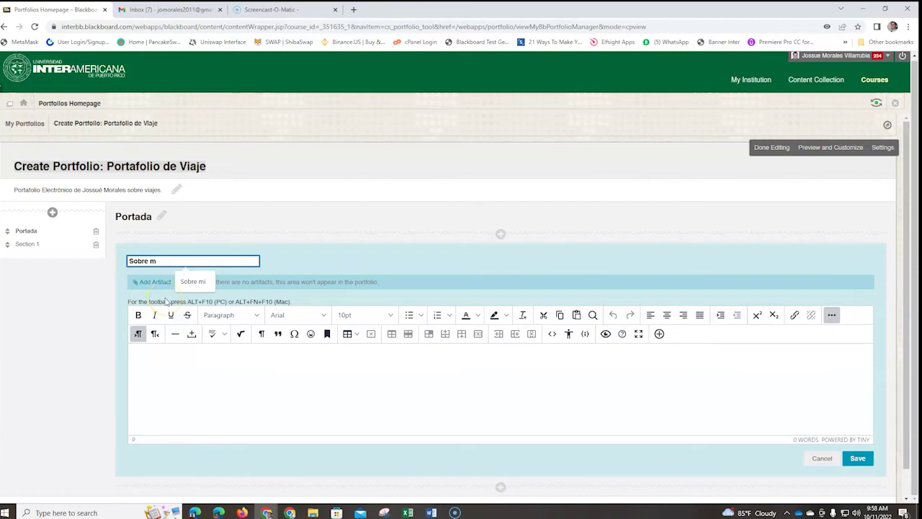
type("i")
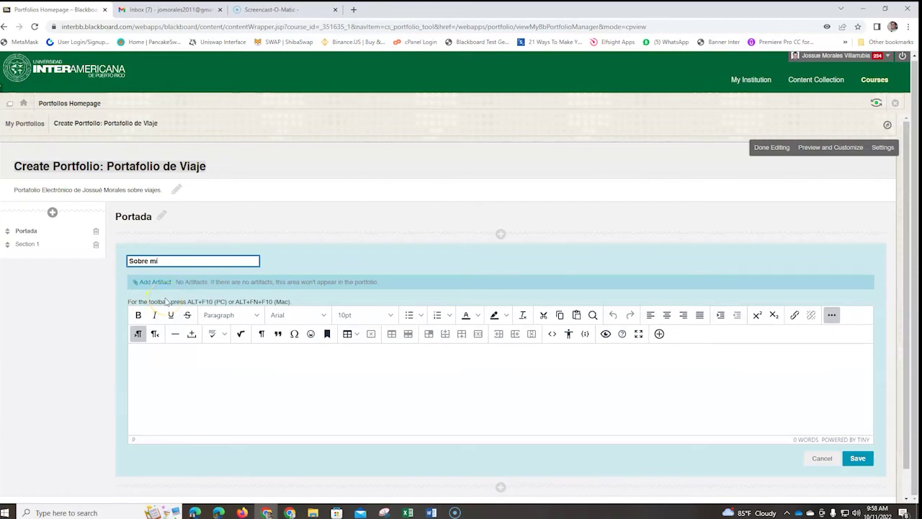
left_click(165, 365)
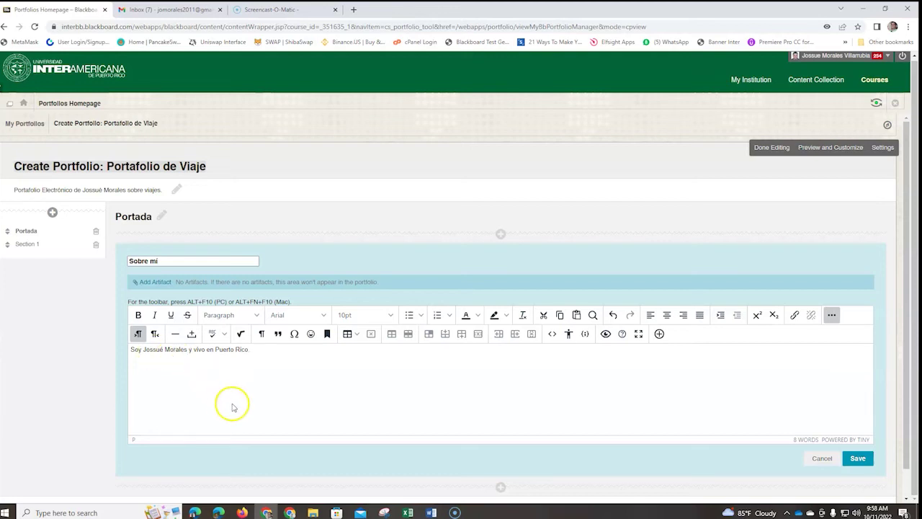
left_click(857, 459)
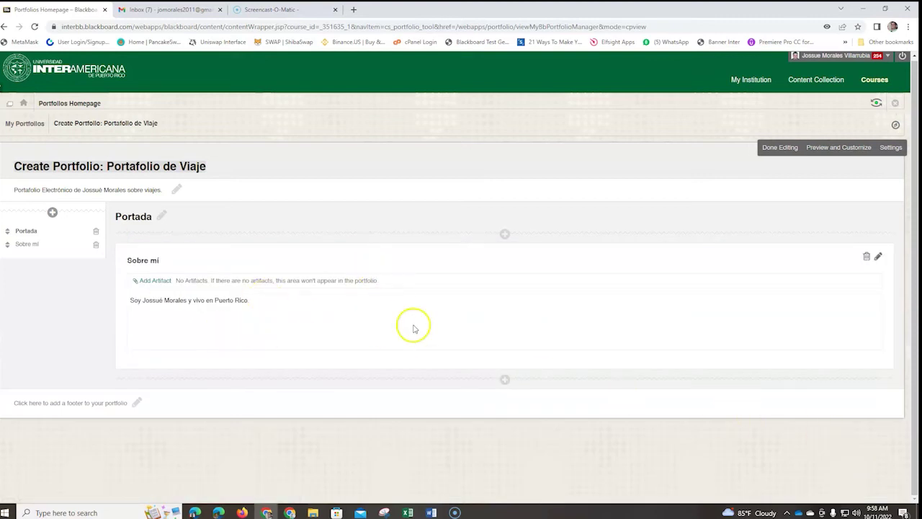
Insert the local picture 2012-05-03T00-27-38.jpg on a new line above the sentence in the "Sobre mí" section
left_click(877, 256)
left_click(130, 330)
key("Return")
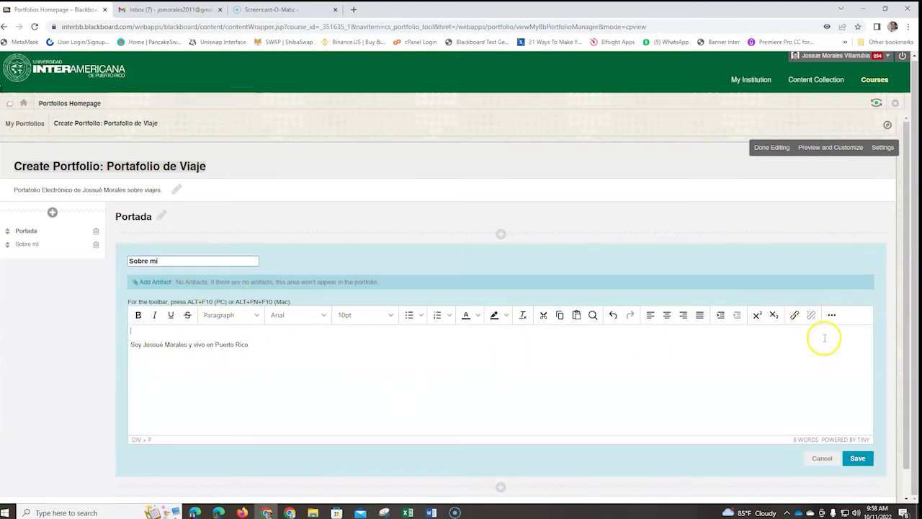
left_click(833, 316)
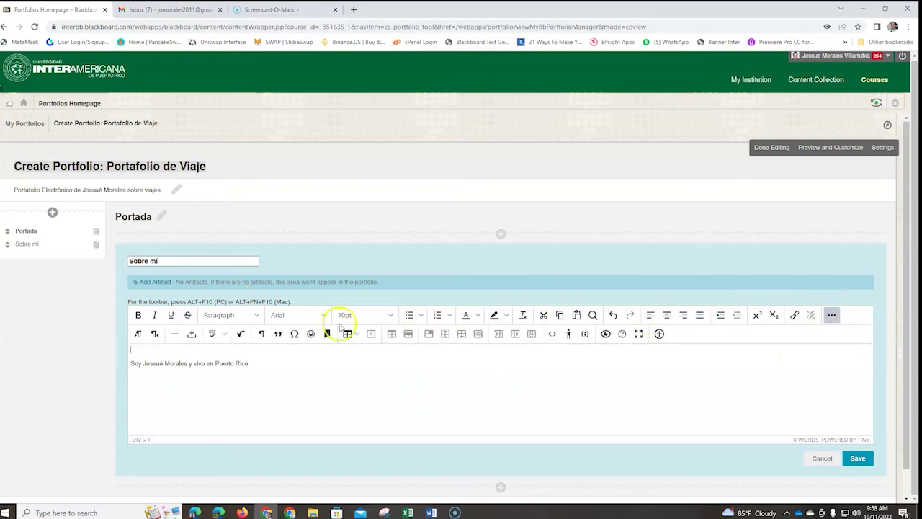
left_click(659, 335)
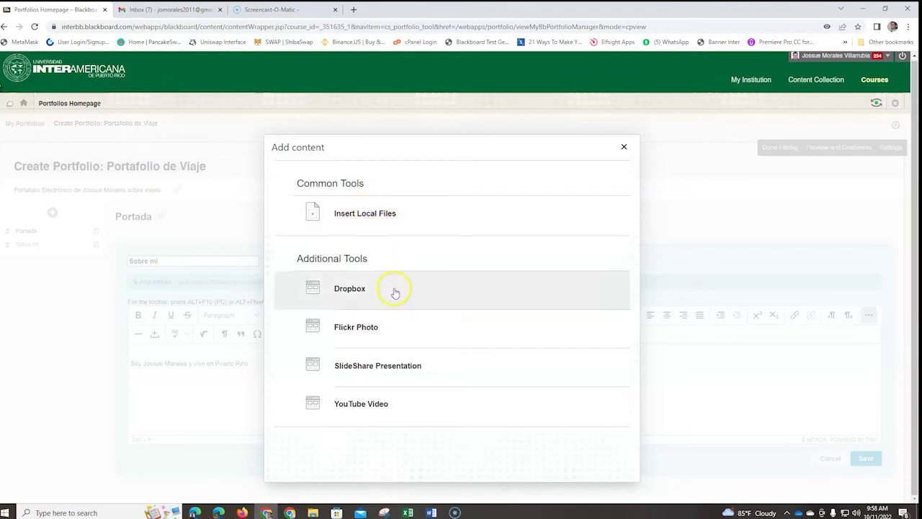
left_click(376, 213)
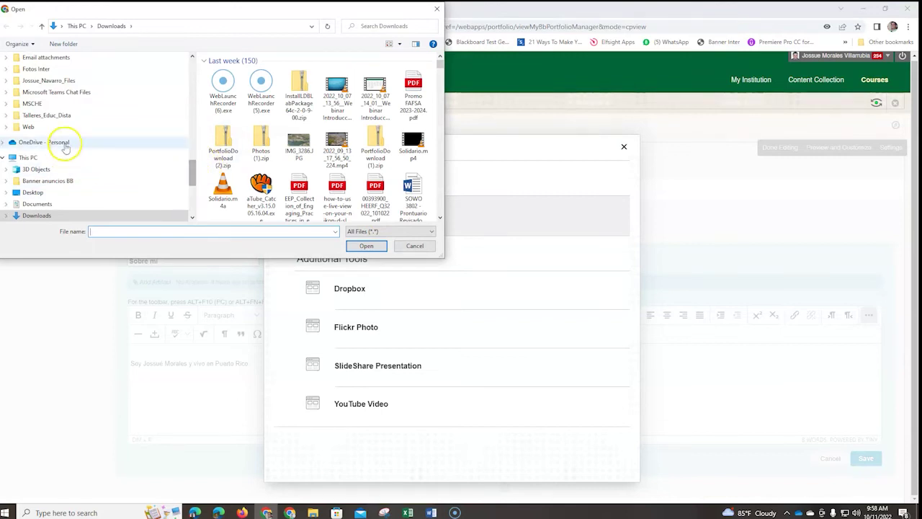
scroll(195, 170, "down", 3)
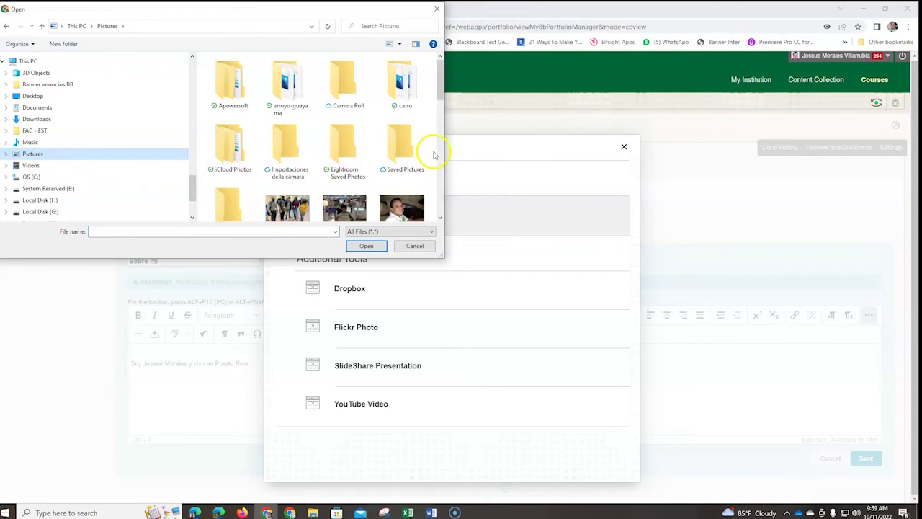
left_click_drag(439, 81, 440, 101)
left_click(396, 147)
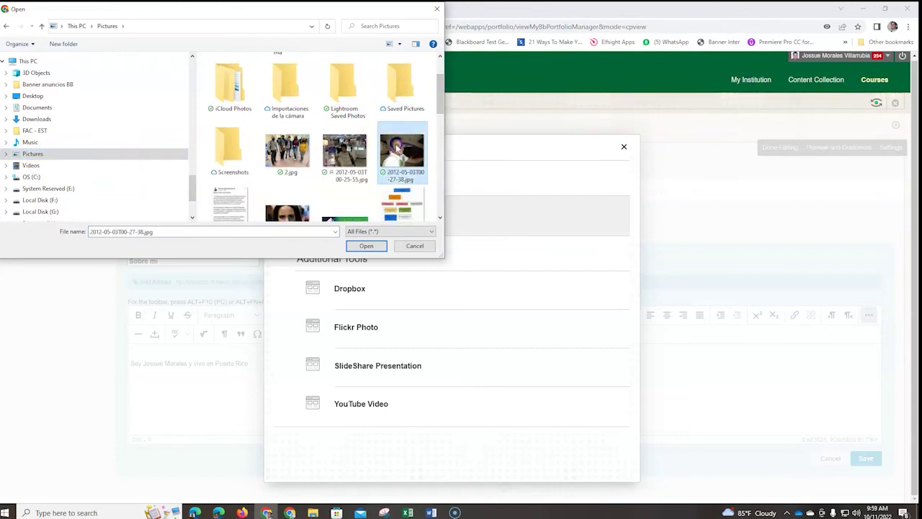
left_click(366, 246)
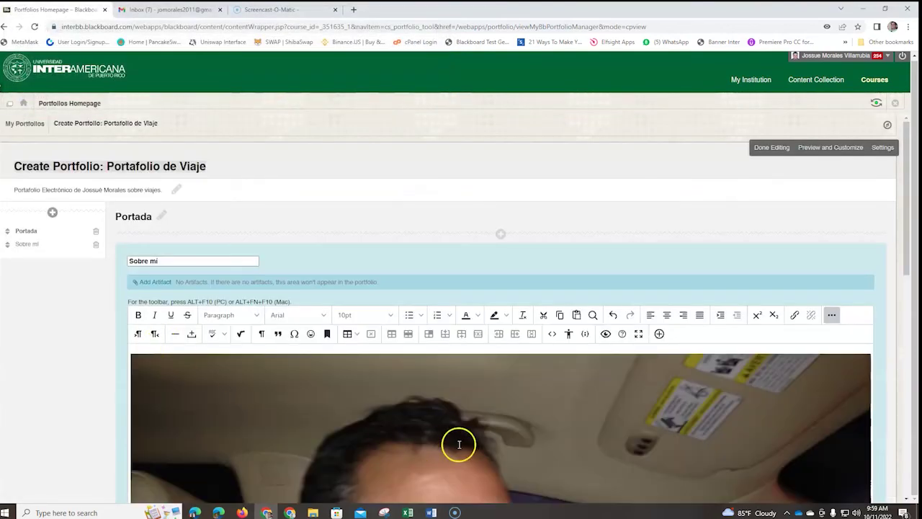
Shrink the inserted photo to a bit under half the editor's width and centre it
scroll(433, 401, "down", 2)
left_click(473, 370)
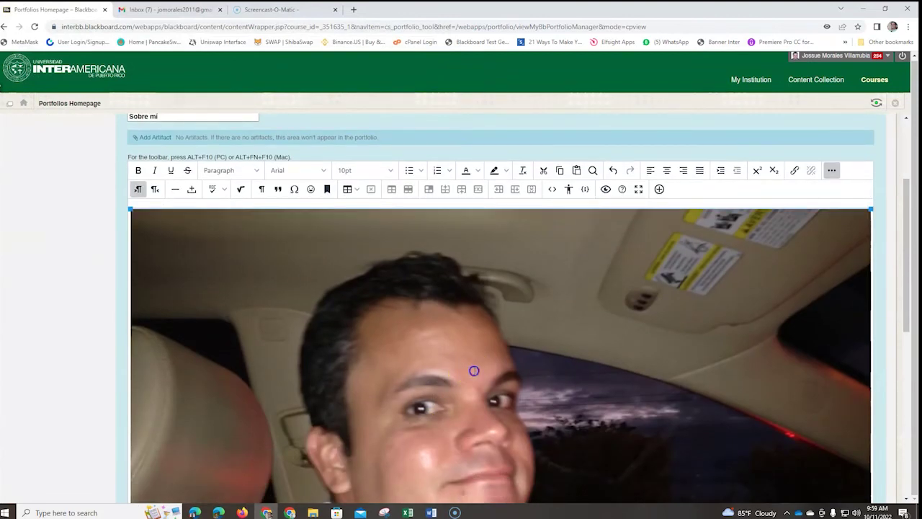
left_click_drag(132, 210, 553, 433)
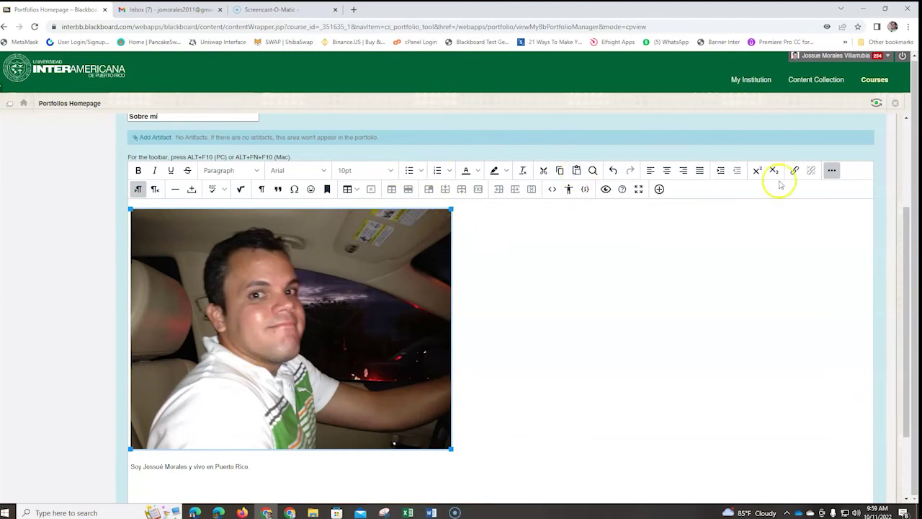
left_click(667, 170)
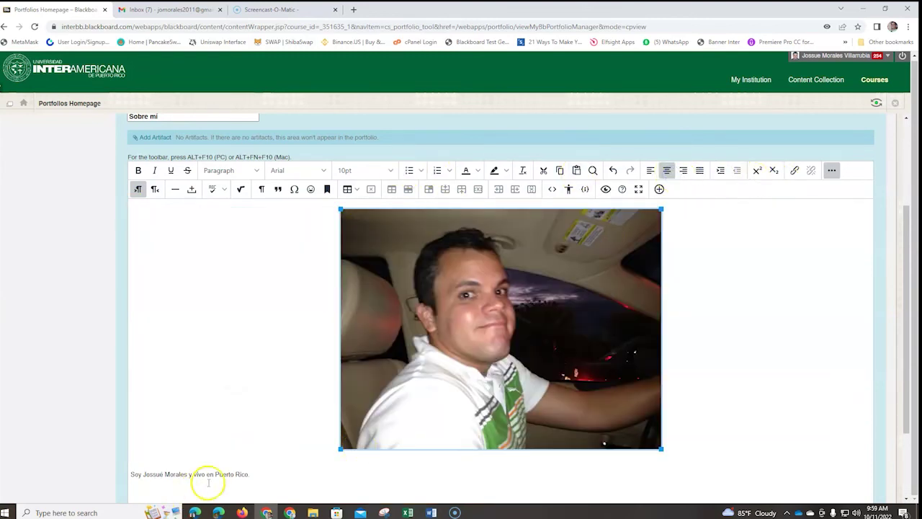
Centre the sentence below the photo, set its font size to 14pt, and save the section
left_click(252, 476)
left_click_drag(252, 475, 113, 471)
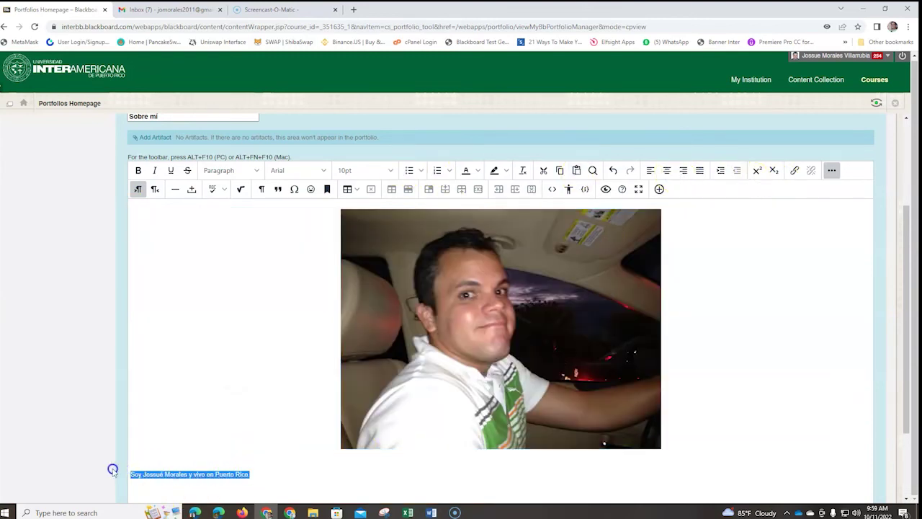
left_click(667, 170)
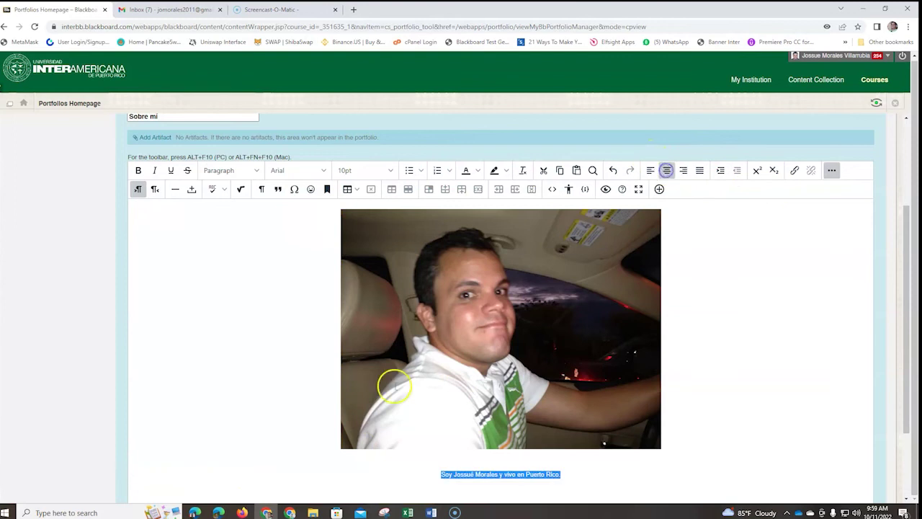
left_click(389, 170)
left_click(366, 249)
scroll(679, 402, "down", 3)
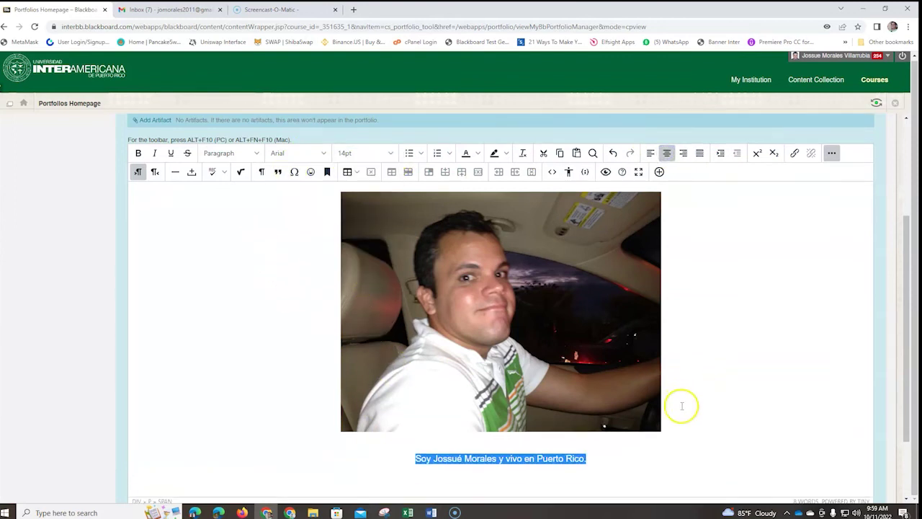
left_click(865, 430)
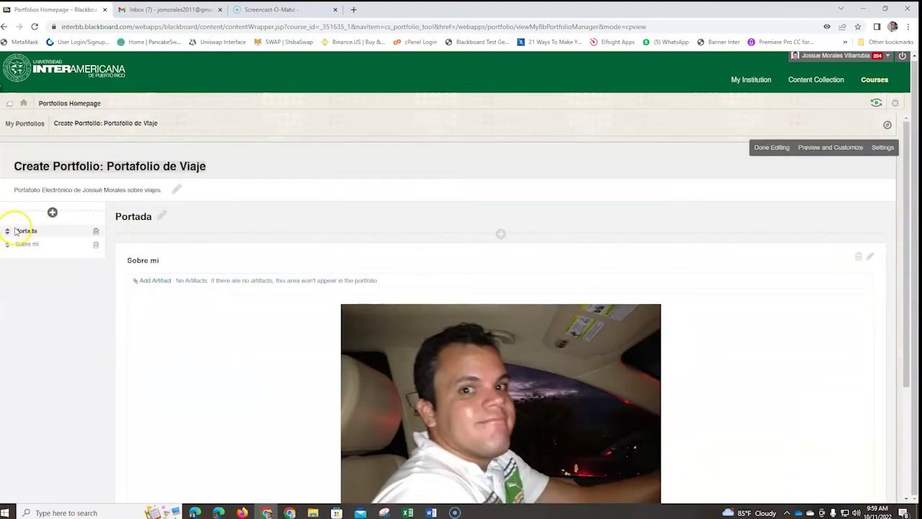
Add a section below "Sobre mí" on the Portada page and title it "Mi Resumé"
scroll(232, 317, "down", 3)
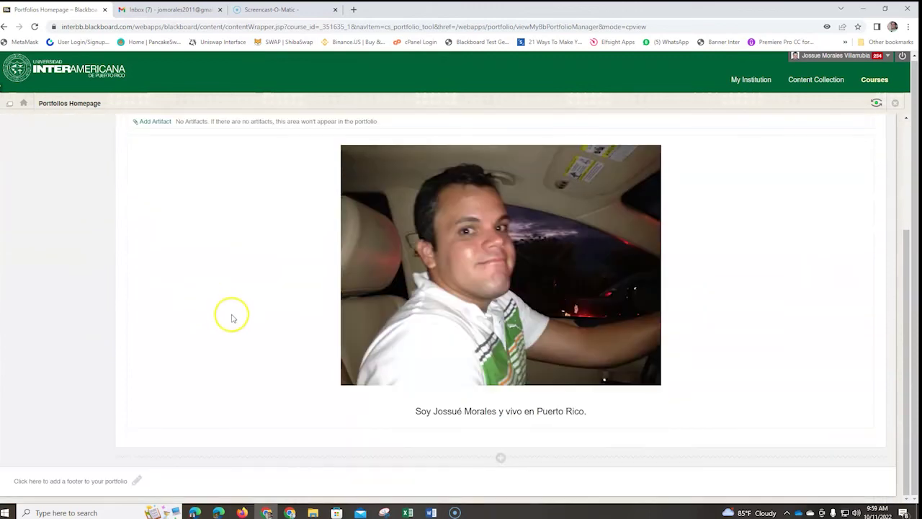
scroll(231, 323, "up", 3)
scroll(241, 350, "down", 3)
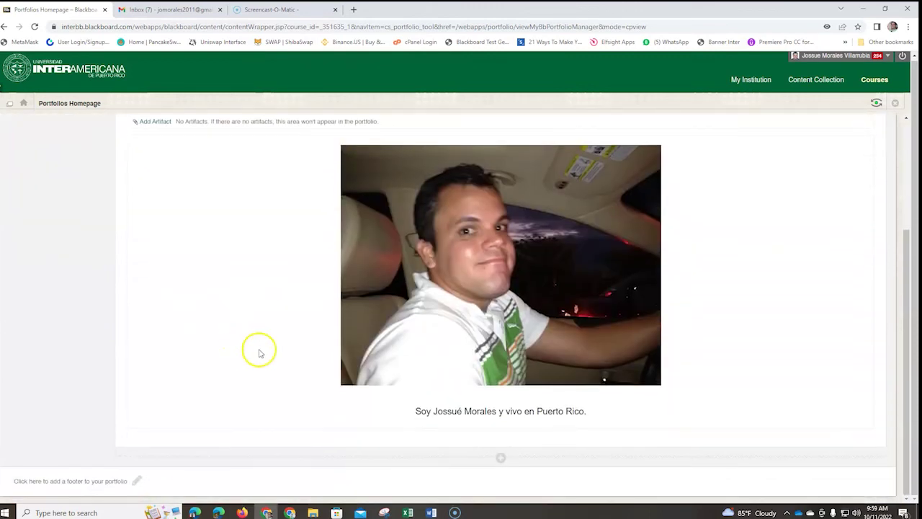
scroll(209, 238, "up", 3)
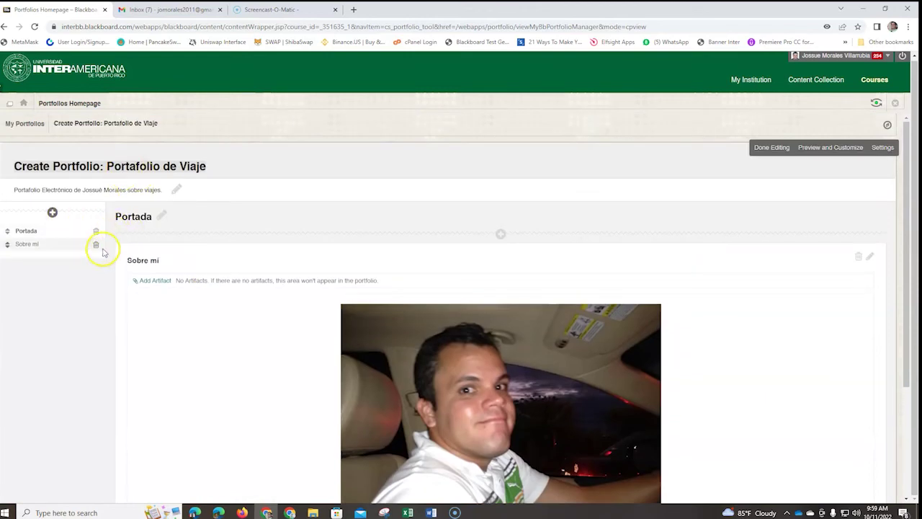
scroll(417, 380, "down", 3)
left_click(500, 458)
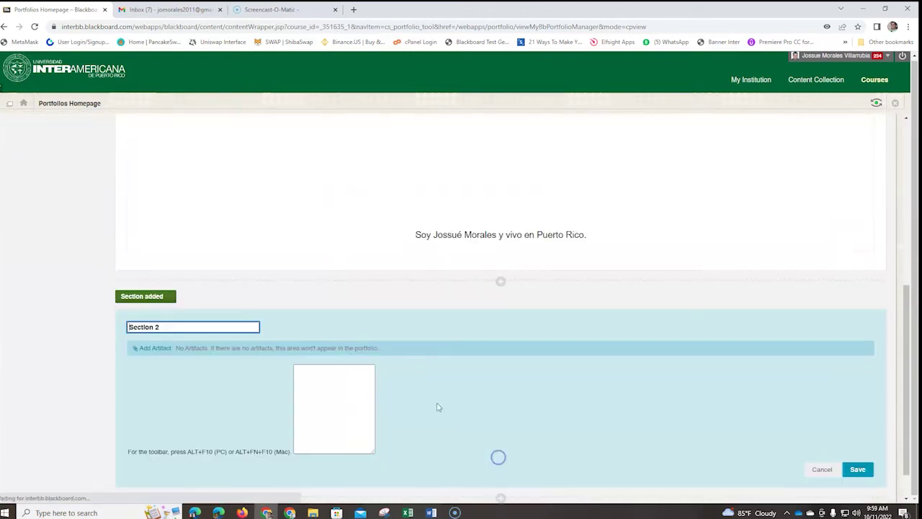
left_click(153, 326)
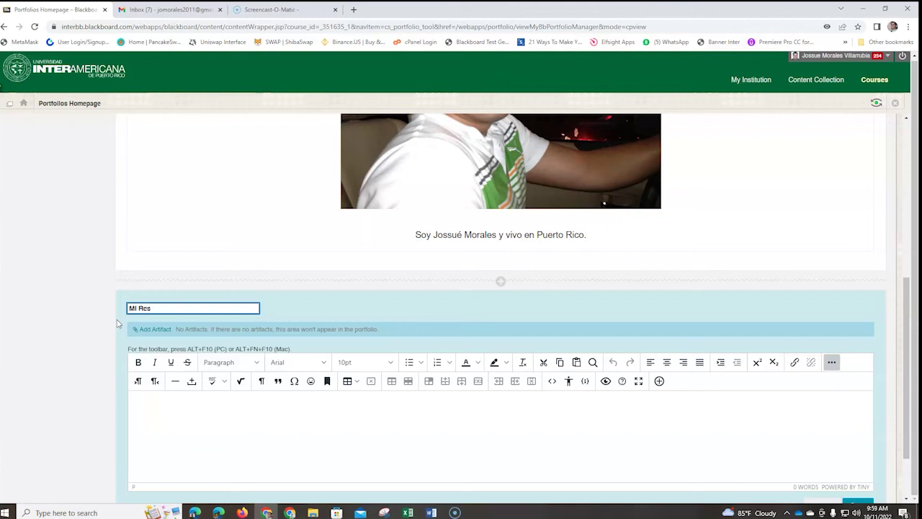
left_click(291, 455)
scroll(291, 455, "down", 1)
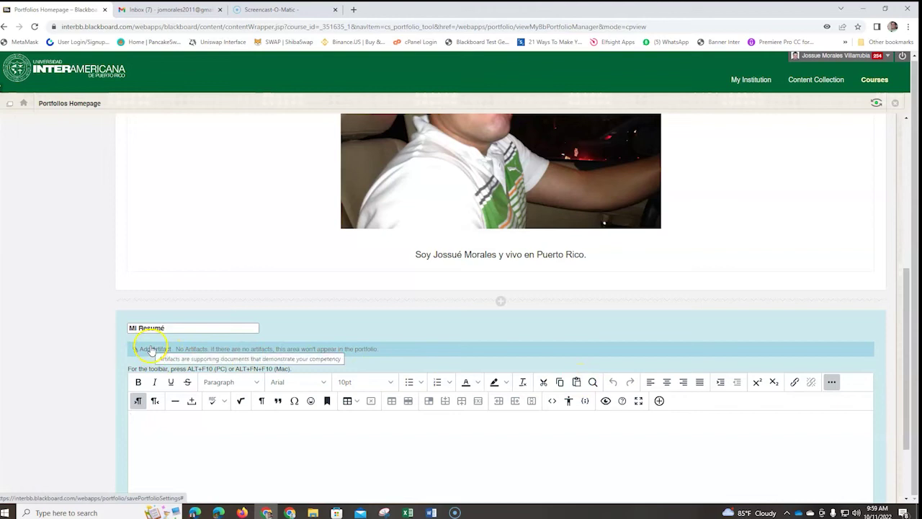
Start a new personal artifact for the "Mi Resumé" section and title it "Artículo Sobre Portugal", leaving the description empty
left_click(149, 350)
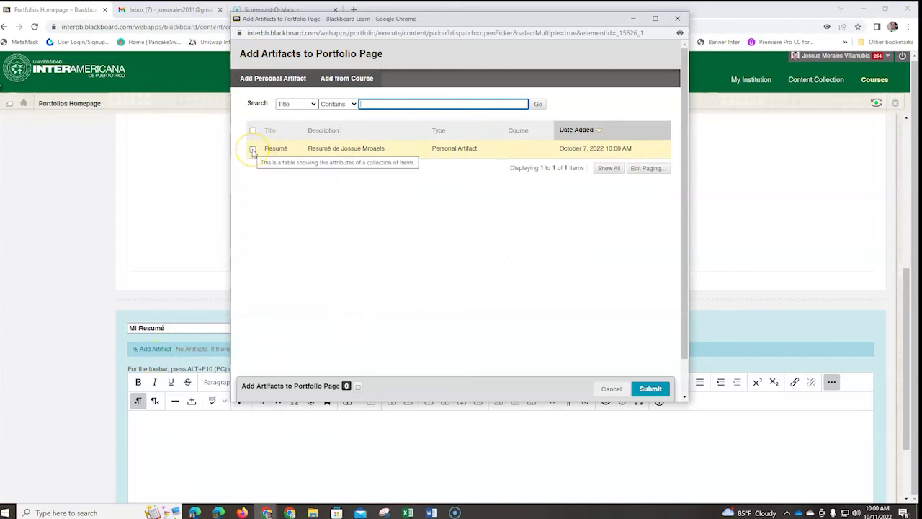
left_click(248, 179)
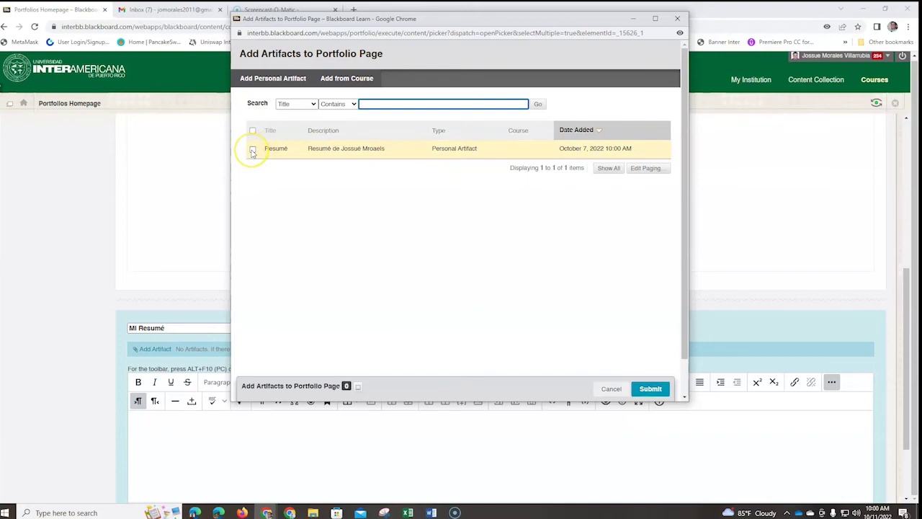
left_click(263, 171)
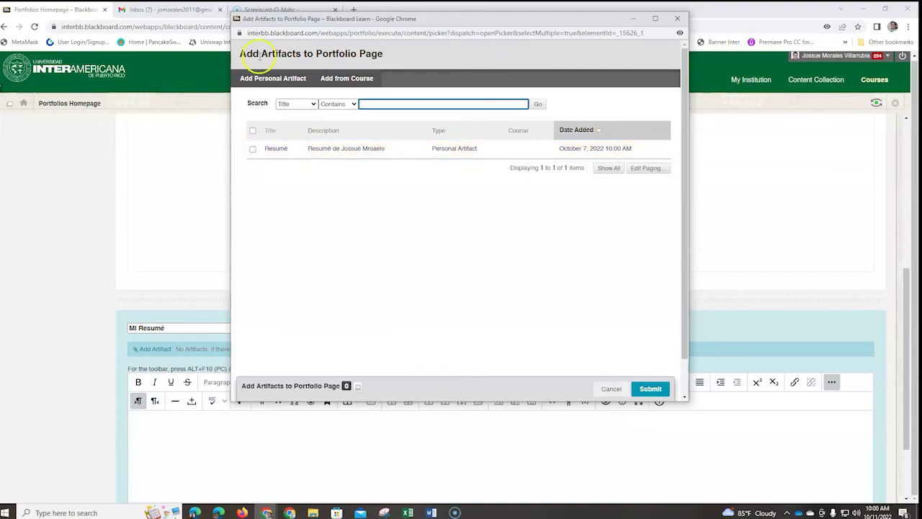
left_click(268, 83)
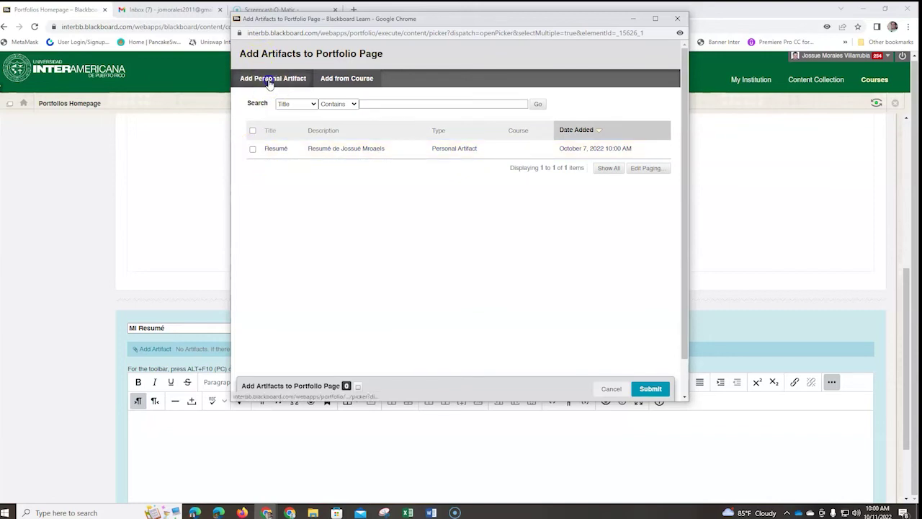
left_click(391, 232)
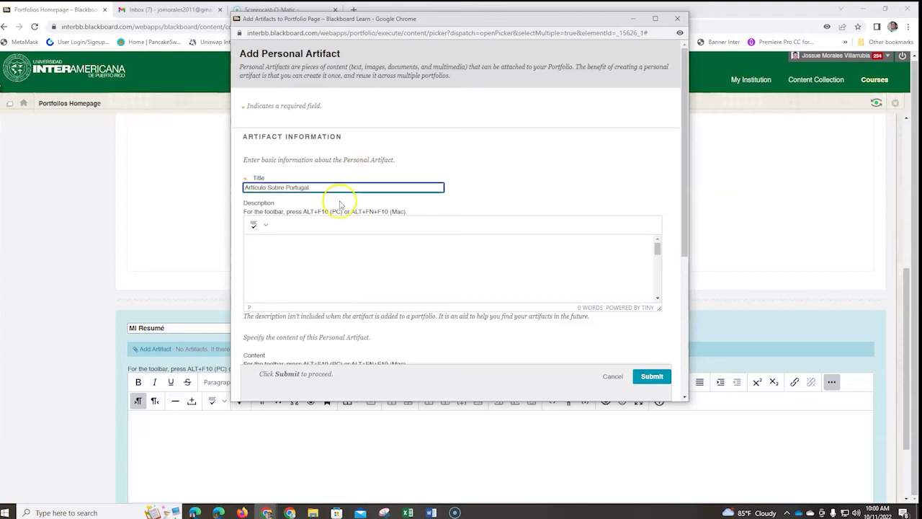
left_click(350, 257)
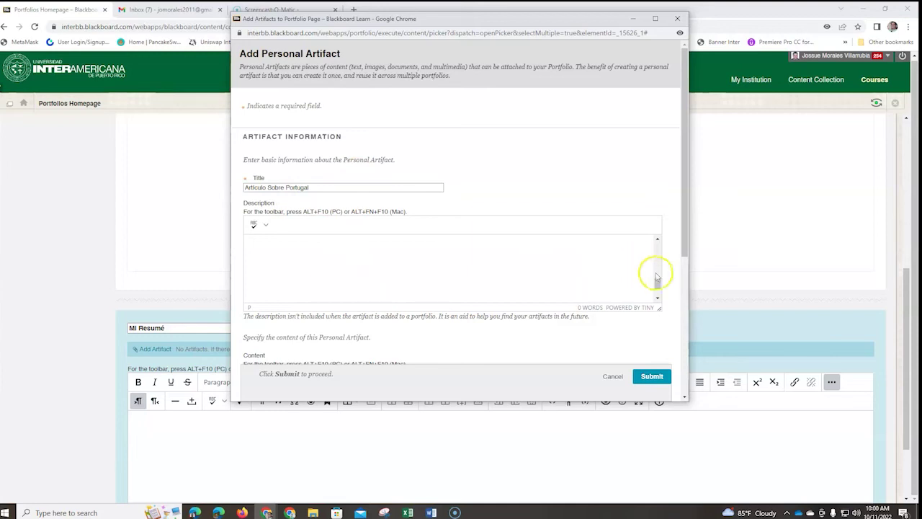
Attach the local file IMG_3286.JPG to the artifact, submit it to the section, and save the section
scroll(658, 264, "down", 3)
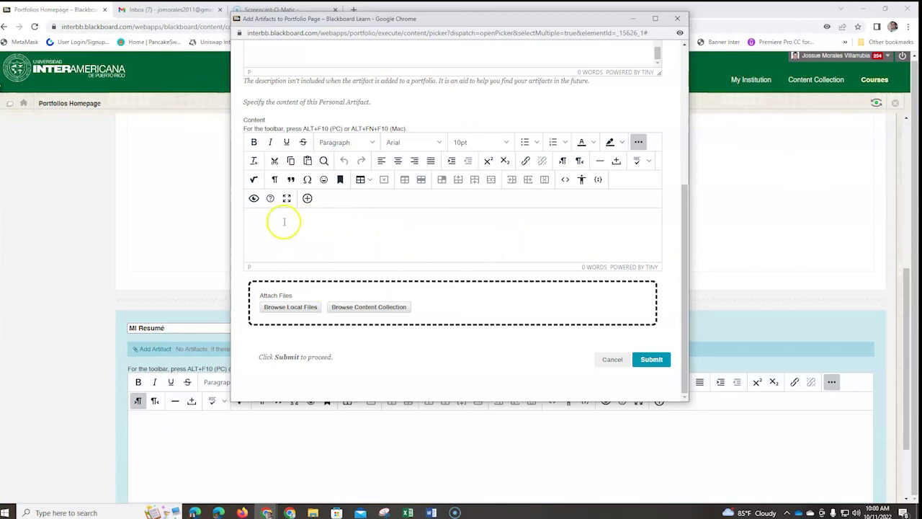
left_click(287, 306)
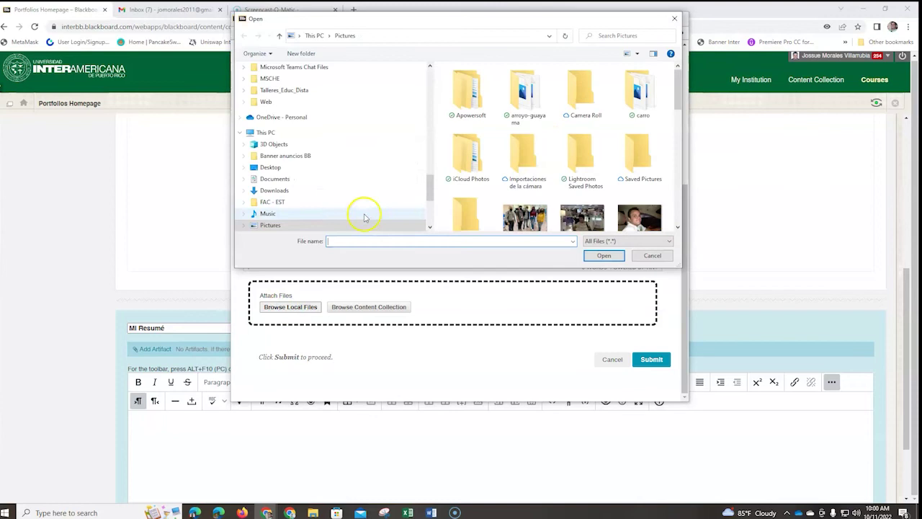
left_click_drag(678, 81, 671, 116)
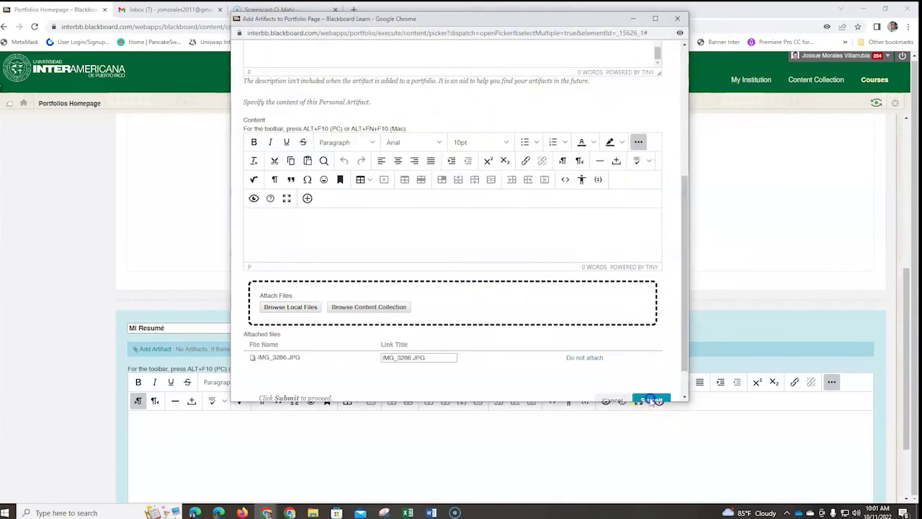
left_click(651, 400)
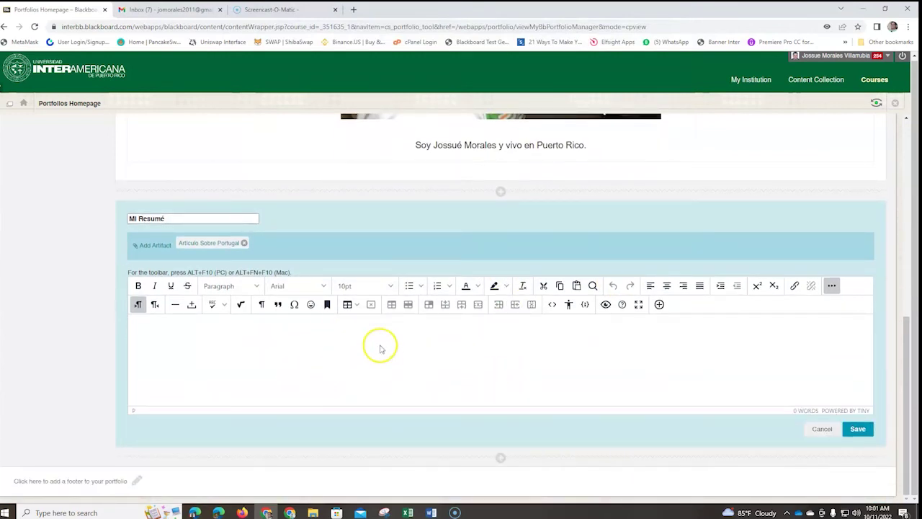
left_click(858, 432)
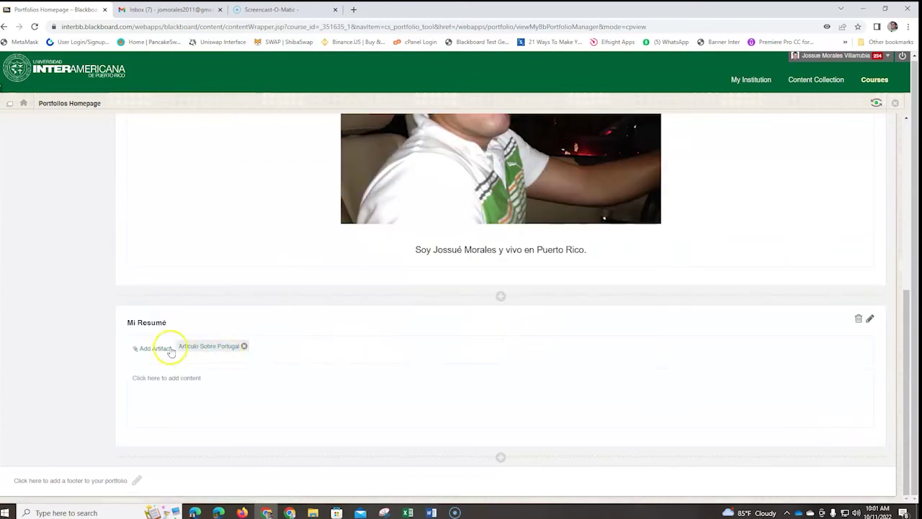
Add a second page to the portfolio and title it "Sobre Mi Viaje"
scroll(663, 292, "up", 2)
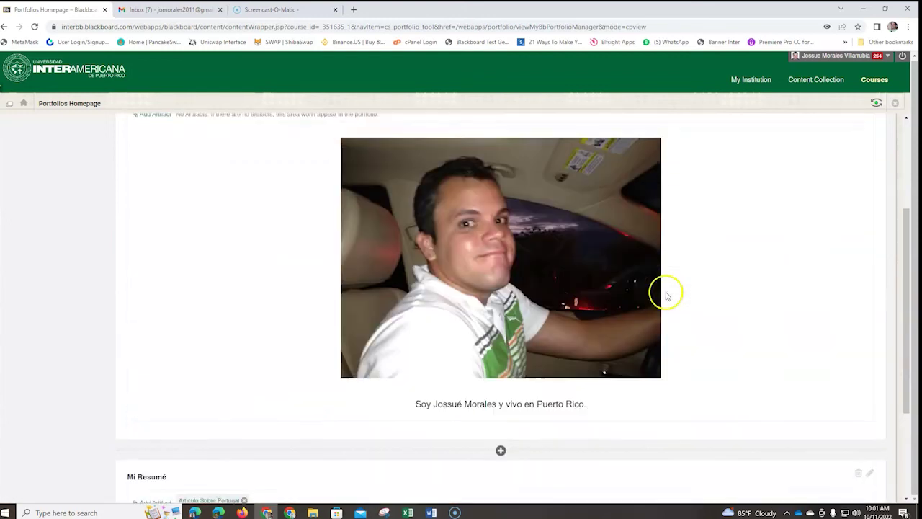
scroll(653, 304, "down", 2)
scroll(651, 303, "up", 6)
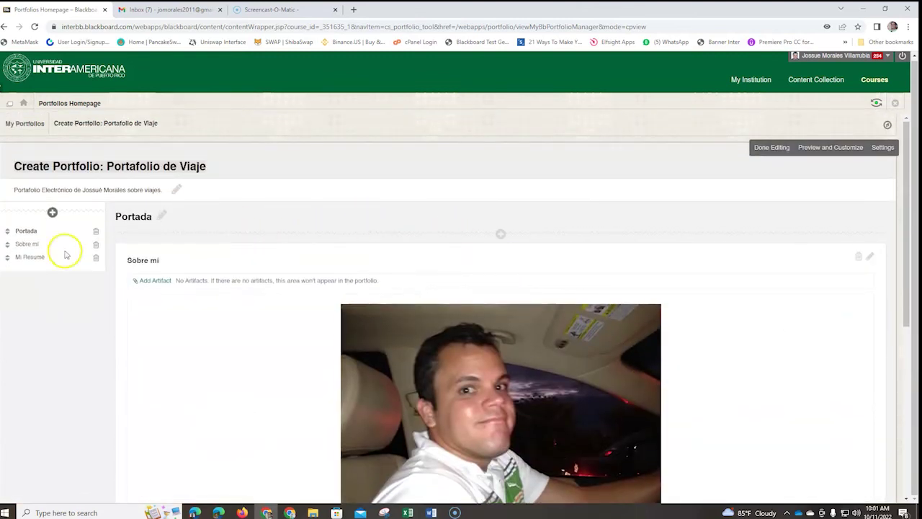
left_click(54, 214)
left_click(151, 217)
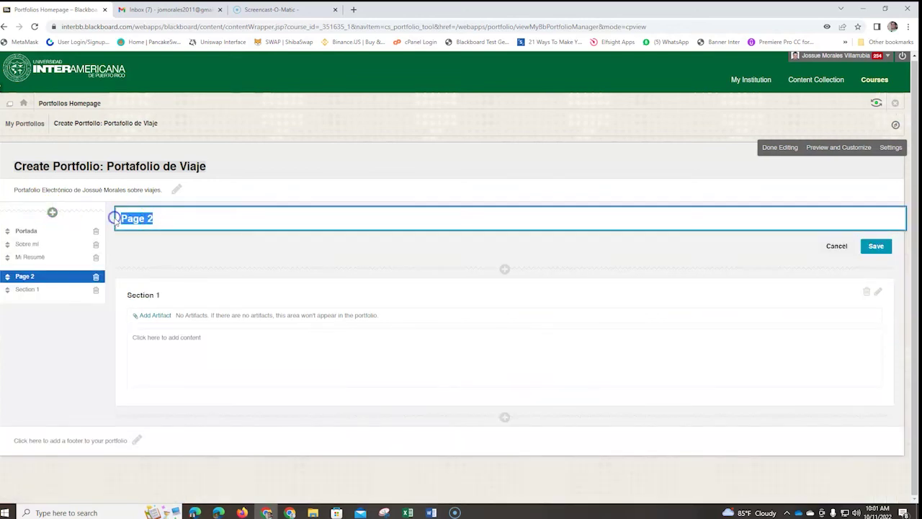
left_click_drag(113, 216, 166, 227)
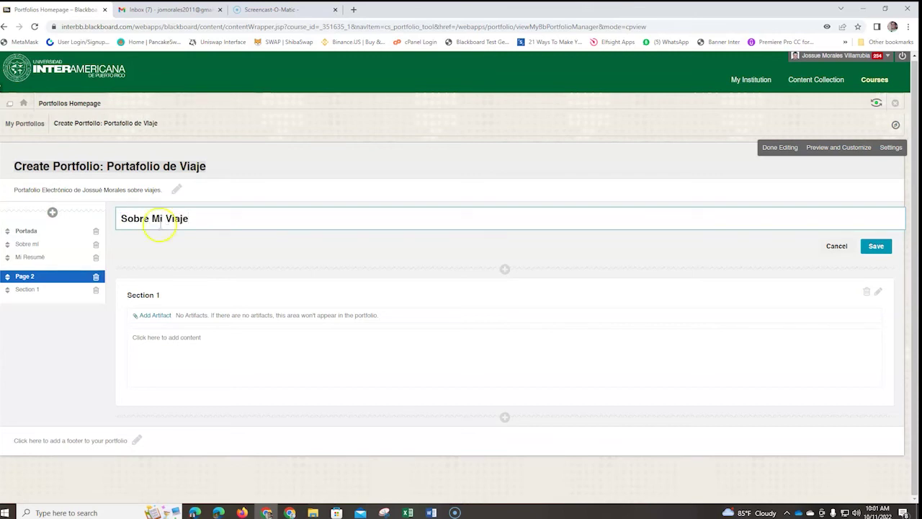
Title the new page's section "Viaje a Porto", enter "En el 2022 conocí la Ciudad de Porto en Portugal.", and insert the local video 2022_09_13_17_56_50_224.mp4
left_click(208, 340)
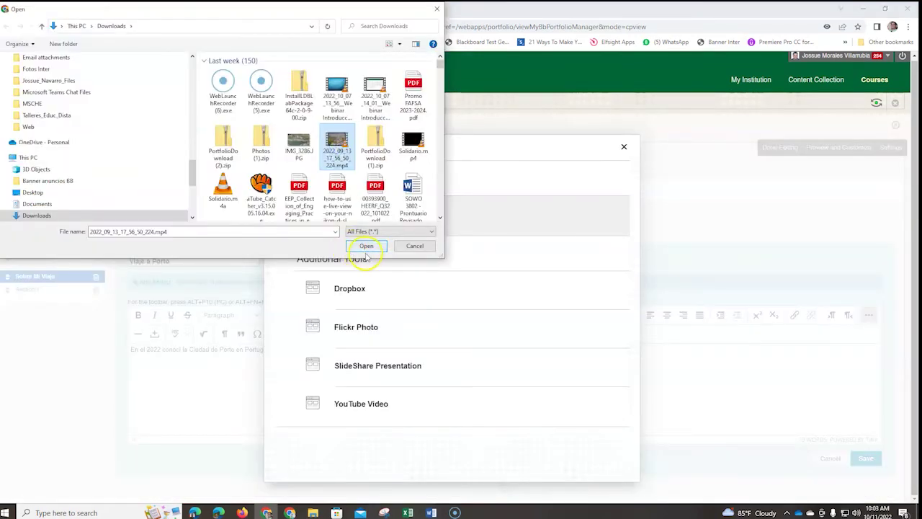
left_click(365, 246)
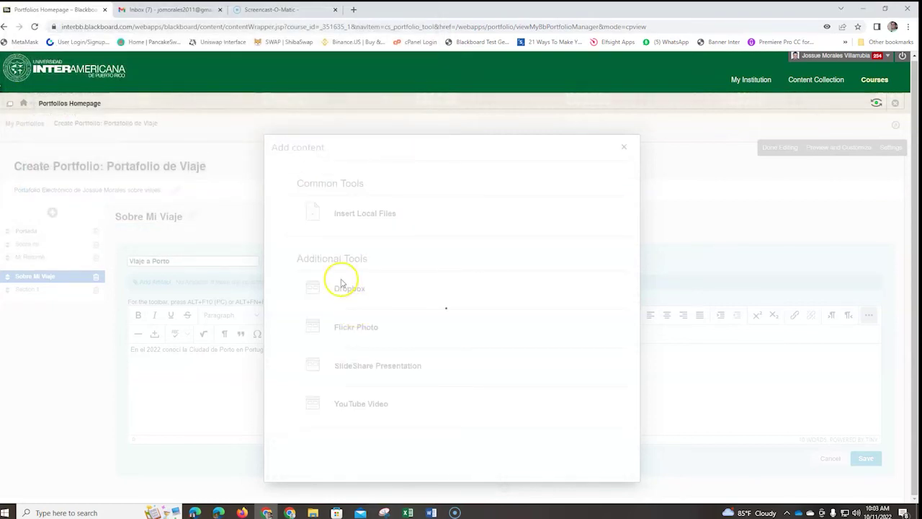
scroll(249, 431, "down", 2)
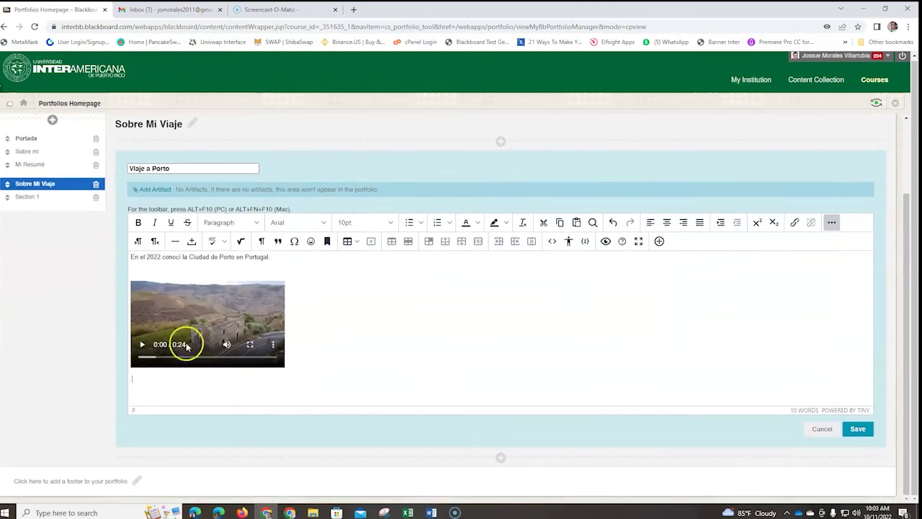
Insert the local image IMG_3286.JPG between the Porto sentence and the video
left_click(151, 266)
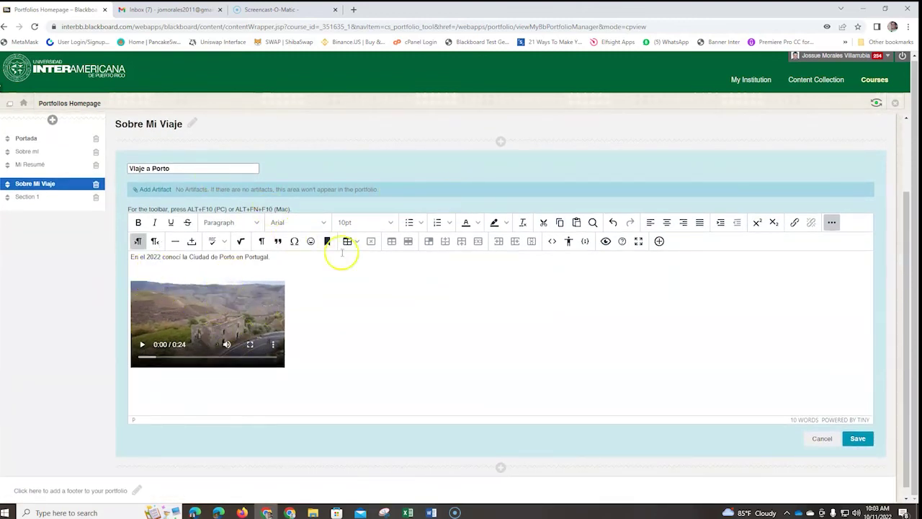
left_click(659, 241)
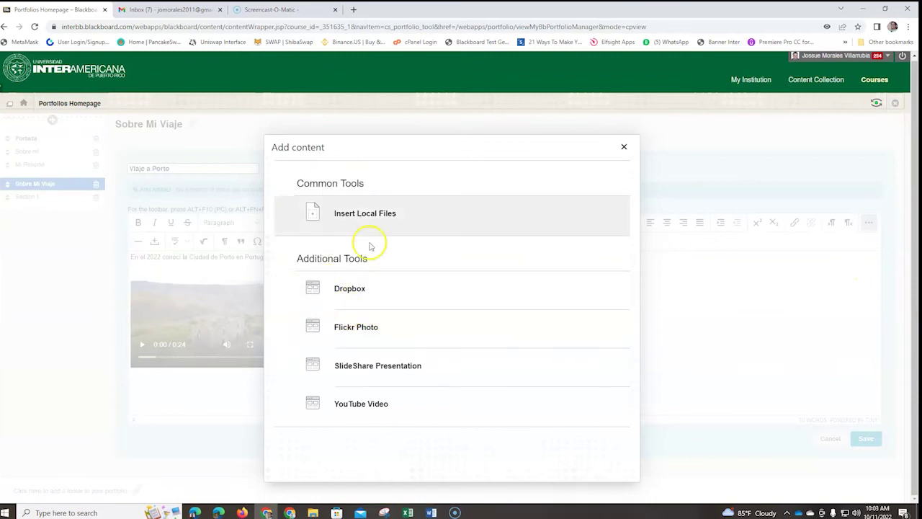
left_click(374, 218)
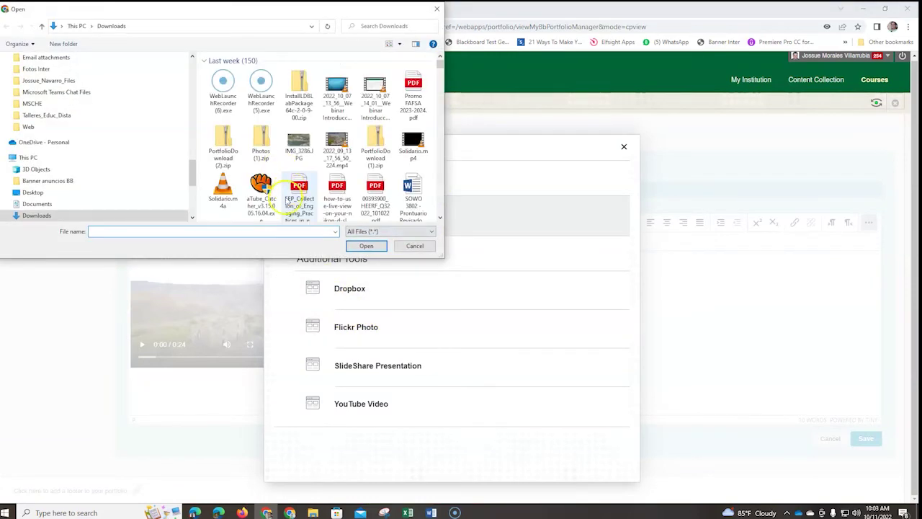
left_click(297, 142)
left_click(366, 246)
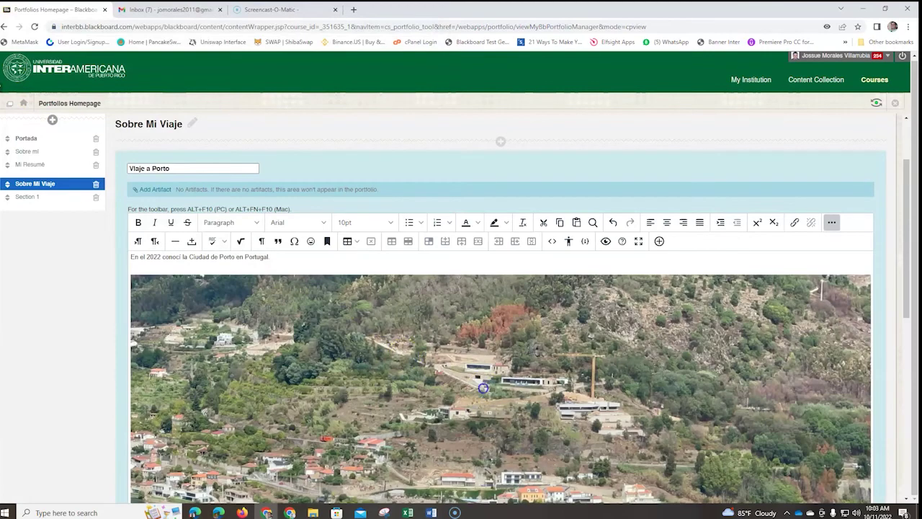
Shrink the inserted river landscape photo proportionally to about half the width of the text area
left_click(484, 387)
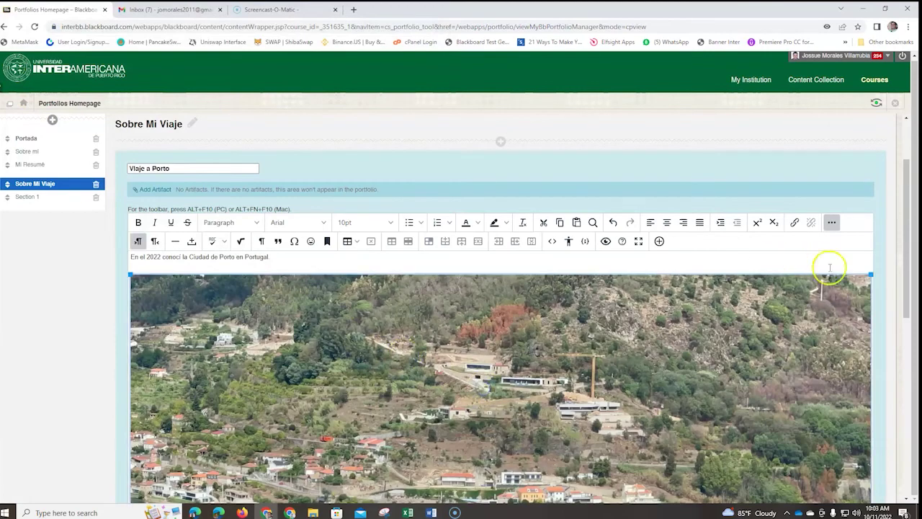
left_click_drag(870, 273, 524, 344)
scroll(564, 313, "down", 3)
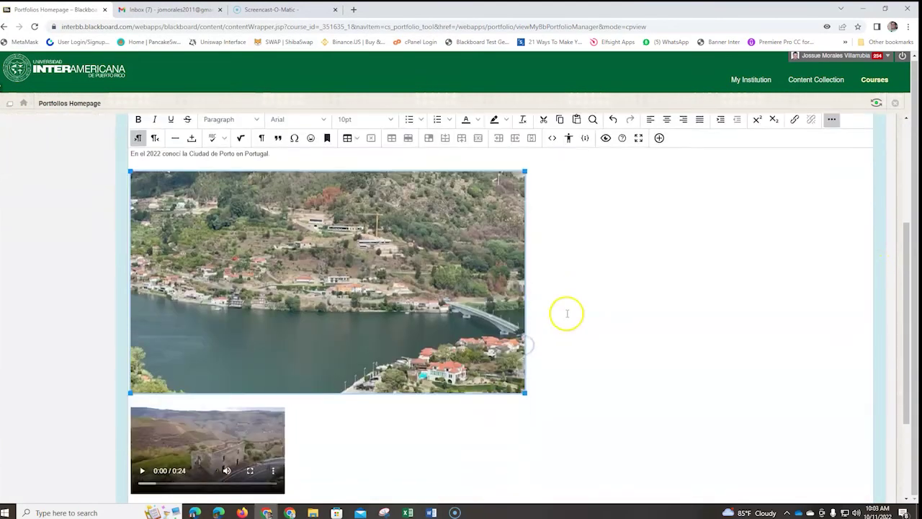
scroll(345, 331, "up", 1)
scroll(279, 353, "up", 4)
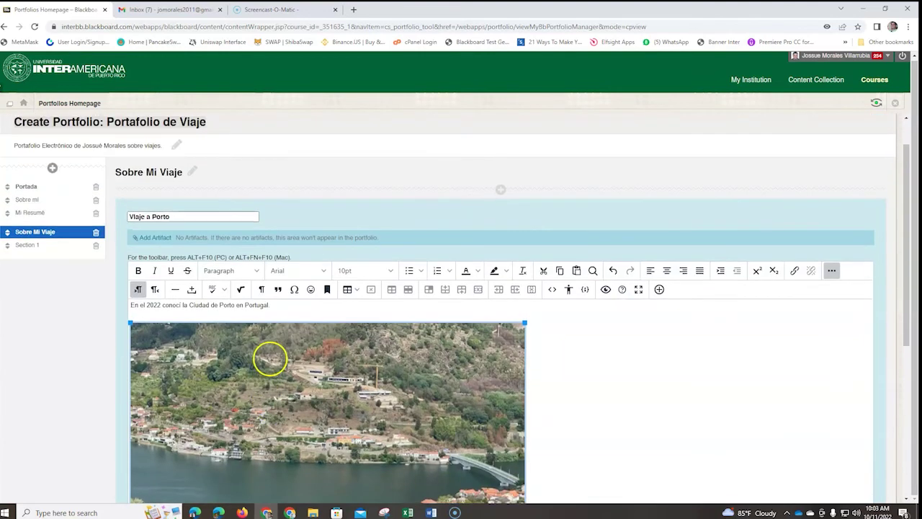
Add the caption "Video en el Valle del Río Duero." between the photo and the video, and save the section
scroll(257, 309, "down", 2)
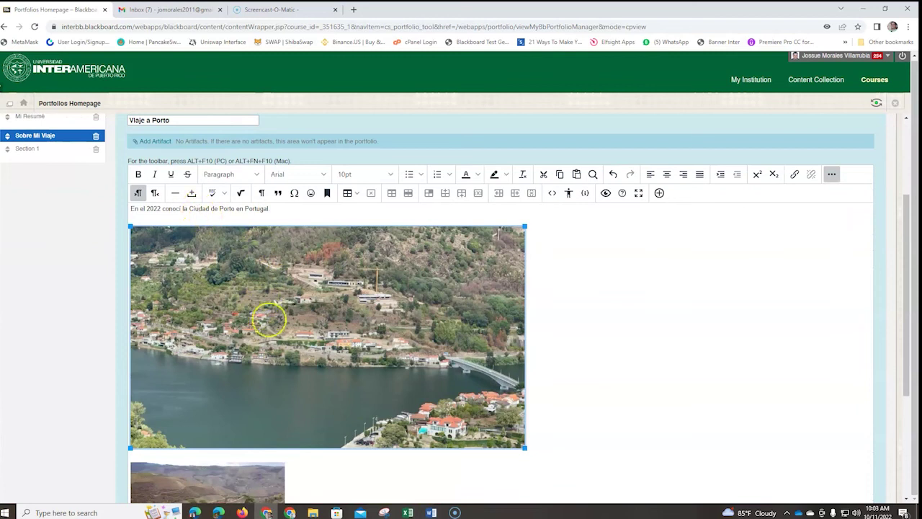
scroll(281, 324, "down", 4)
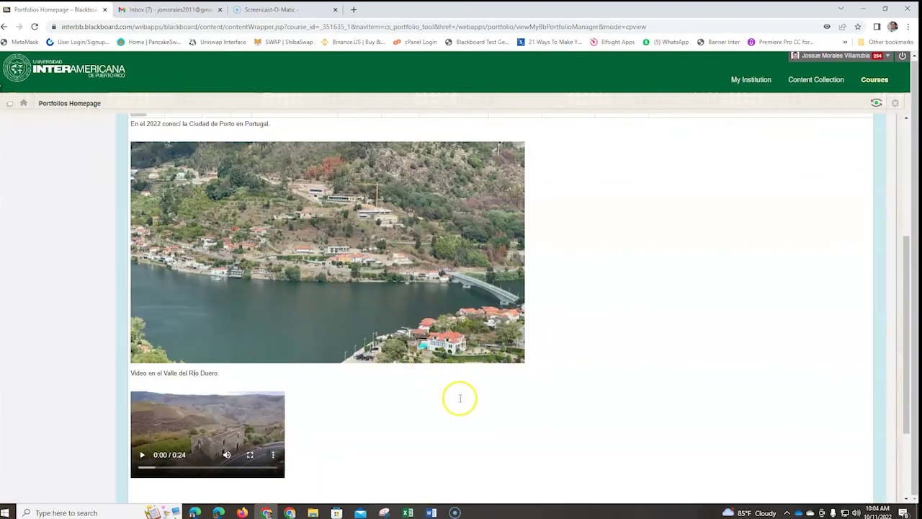
scroll(360, 379, "down", 3)
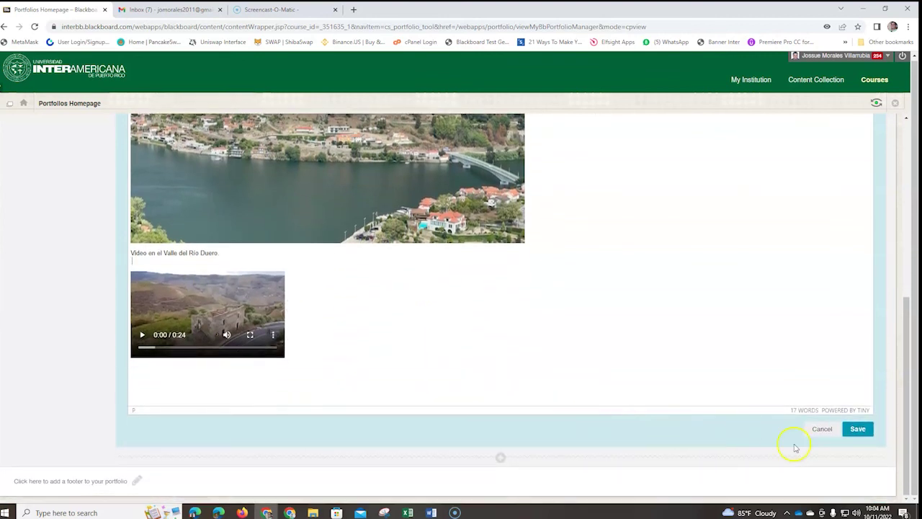
left_click(867, 430)
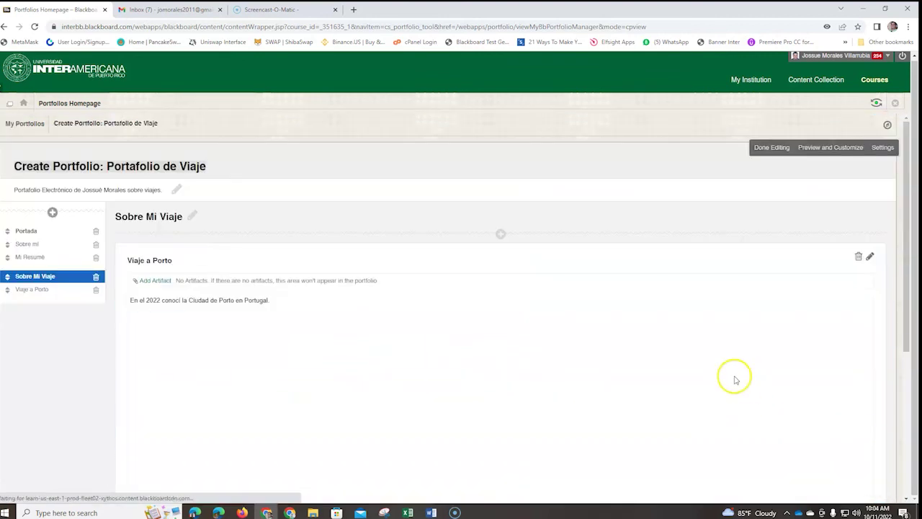
Try moving the "Sobre Mi Viaje" page above "Portada", and restore the original page order
scroll(566, 386, "down", 5)
scroll(497, 424, "up", 3)
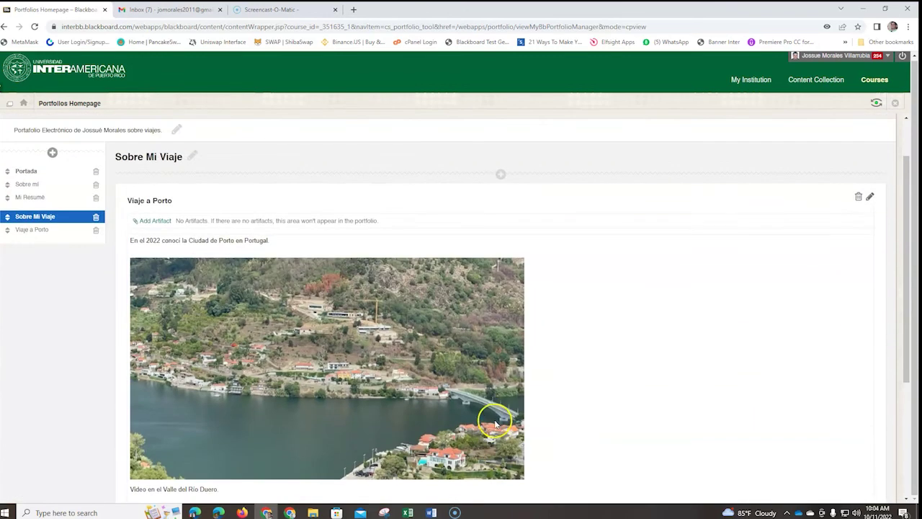
scroll(288, 329, "down", 3)
scroll(197, 360, "up", 3)
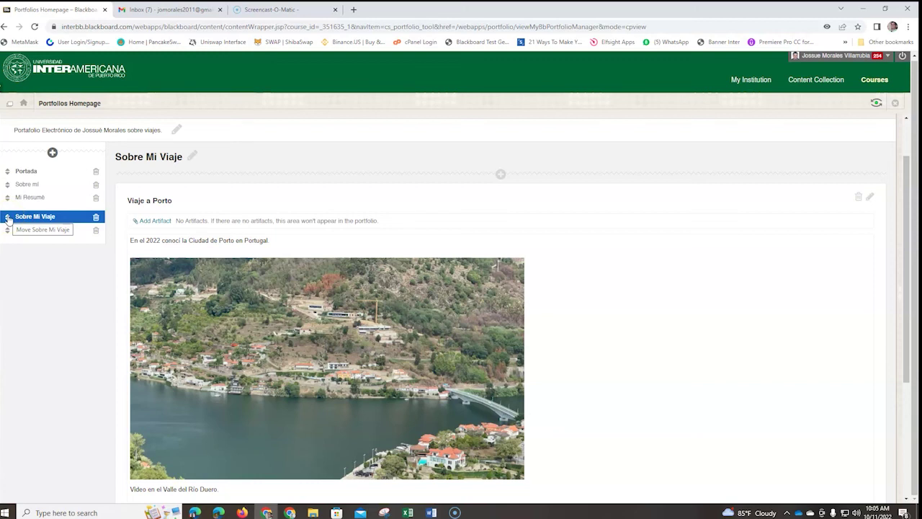
left_click_drag(7, 218, 10, 225)
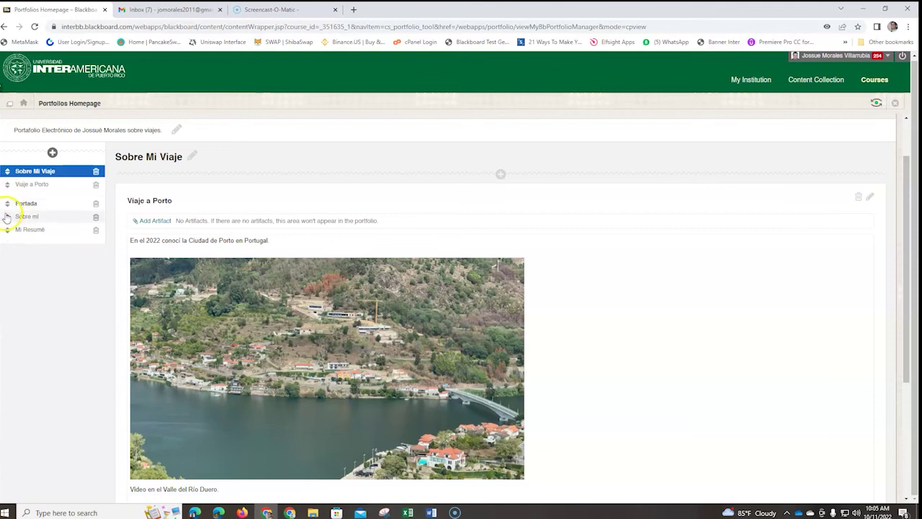
left_click_drag(8, 188, 9, 179)
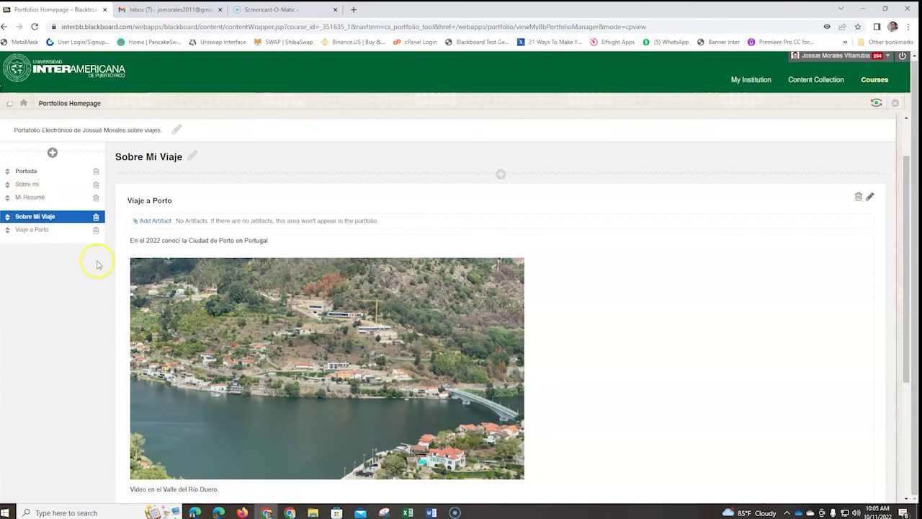
Add the portfolio footer "Derechos Reservados Inter de Aguadilla" and save it
scroll(354, 303, "down", 3)
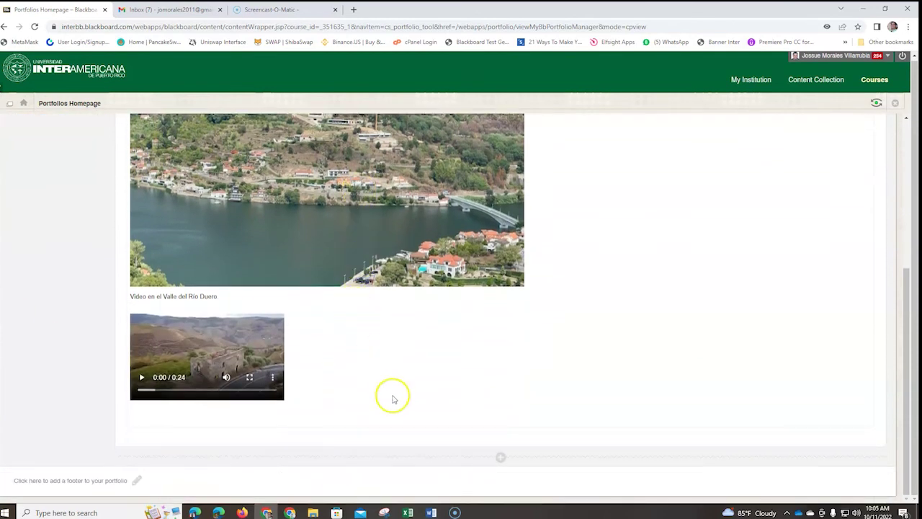
left_click(137, 481)
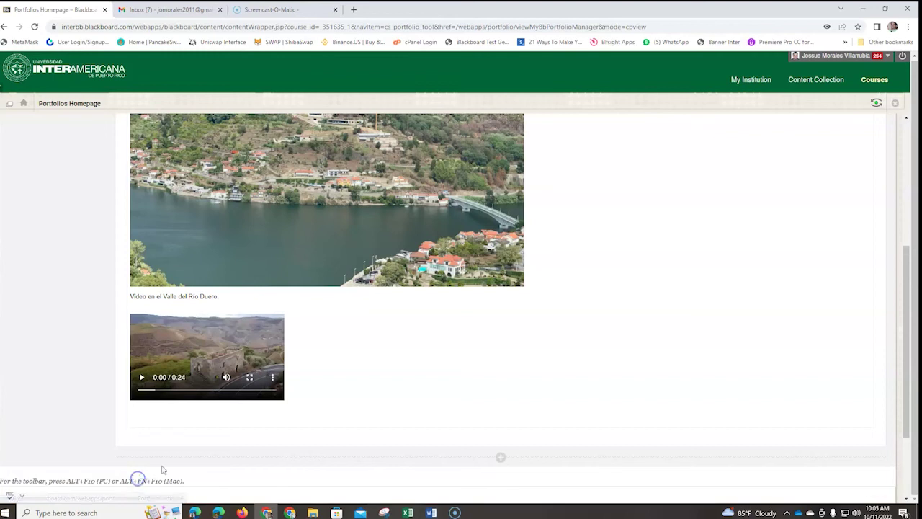
left_click(203, 414)
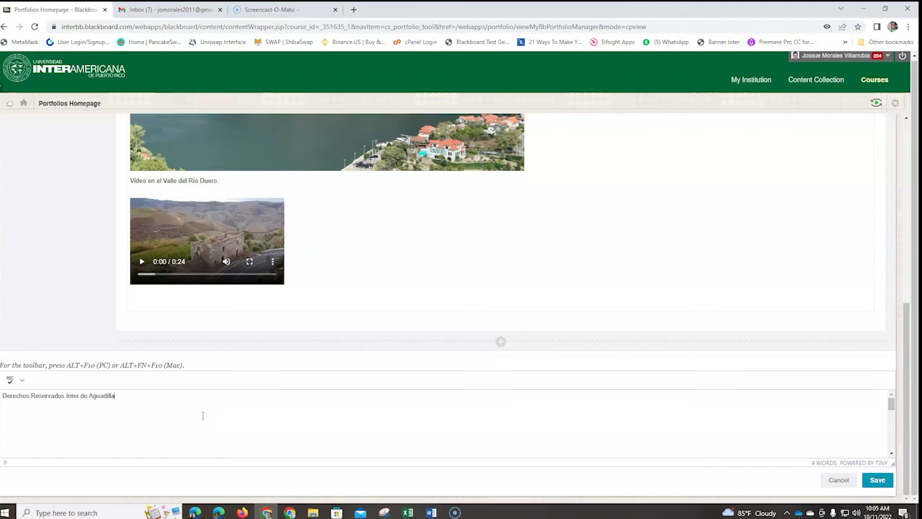
left_click(876, 479)
Open the portfolio preview and look over the Portada page down to the footer
scroll(347, 333, "up", 3)
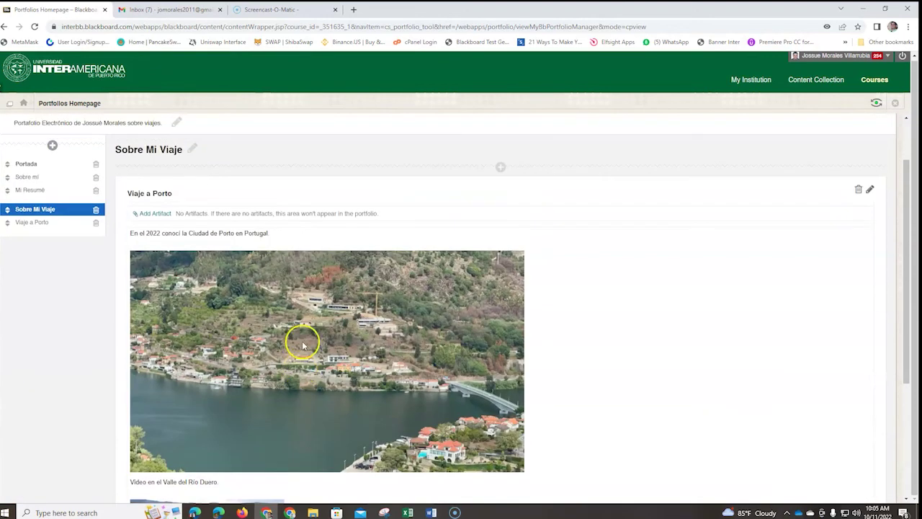
scroll(295, 343, "up", 2)
scroll(417, 346, "down", 4)
scroll(381, 206, "up", 4)
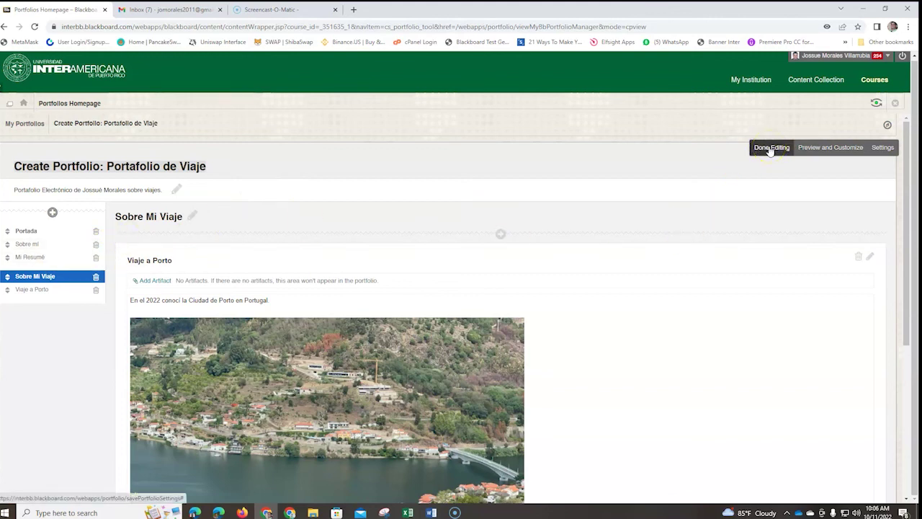
left_click(821, 153)
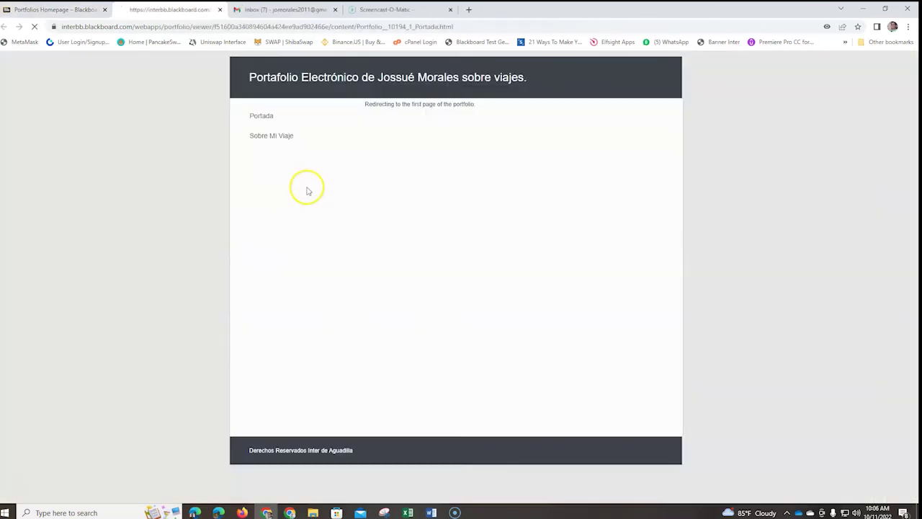
scroll(531, 319, "down", 2)
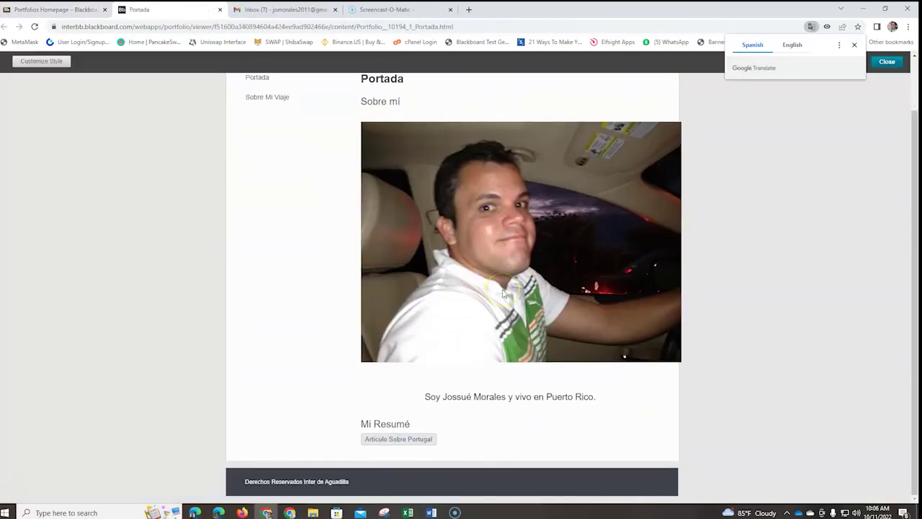
scroll(502, 288, "up", 2)
Review the "Sobre Mi Viaje" page in the preview, play its video, go back to Portada, and close the preview
left_click(266, 157)
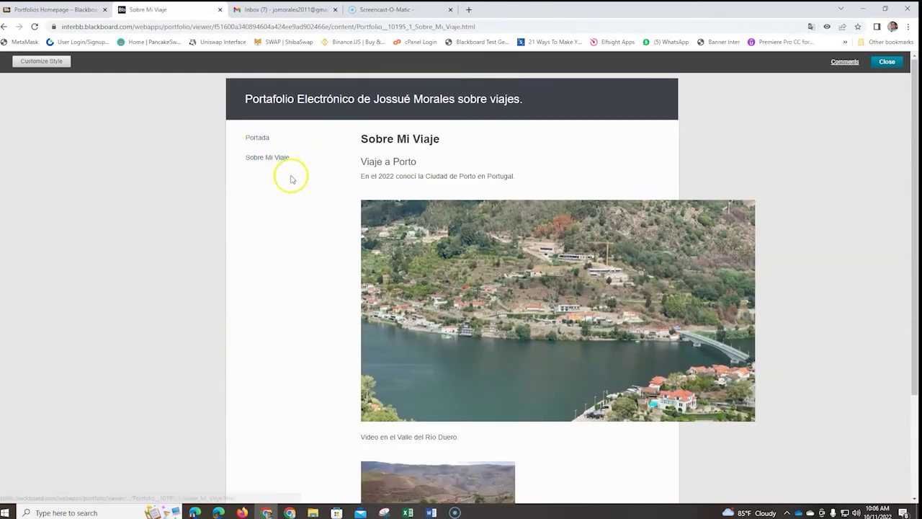
scroll(409, 292, "down", 2)
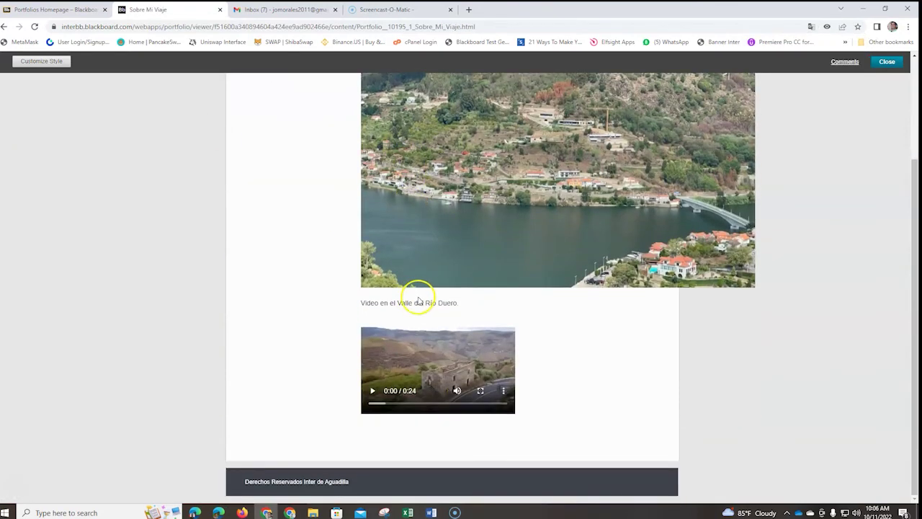
left_click(372, 390)
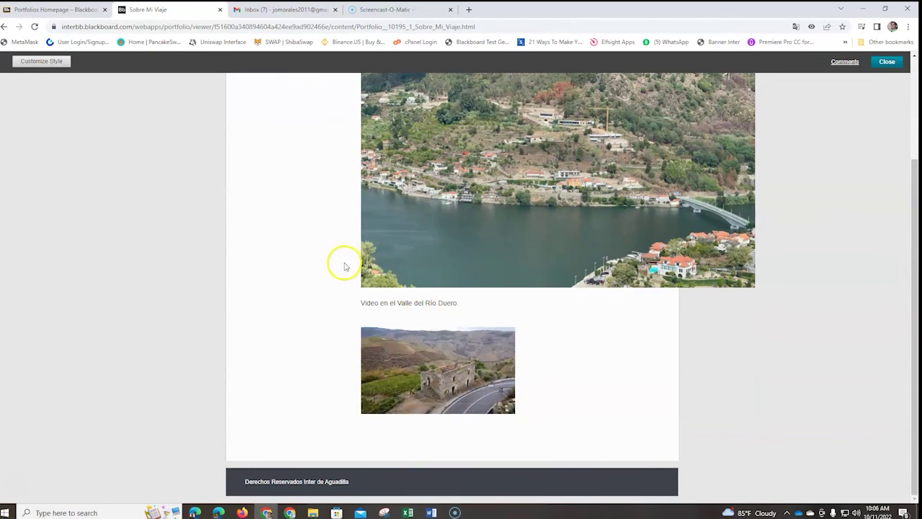
scroll(327, 182, "up", 2)
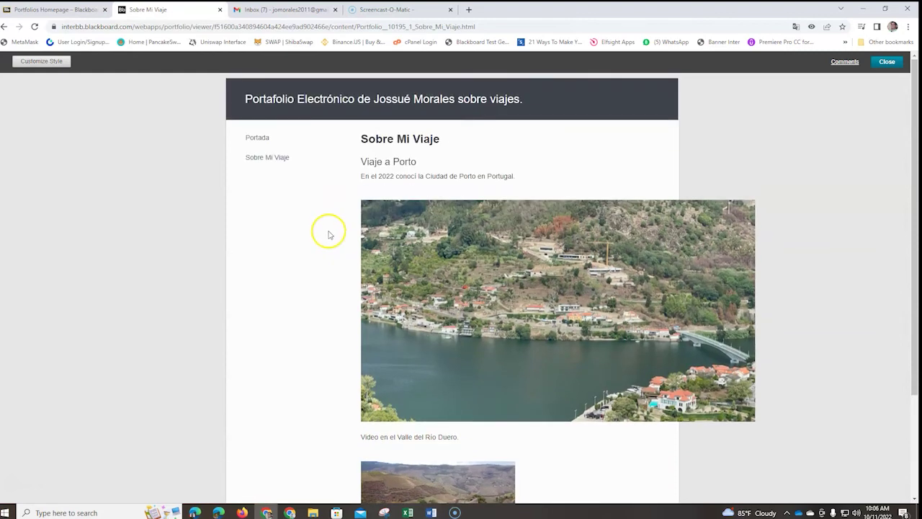
left_click(252, 136)
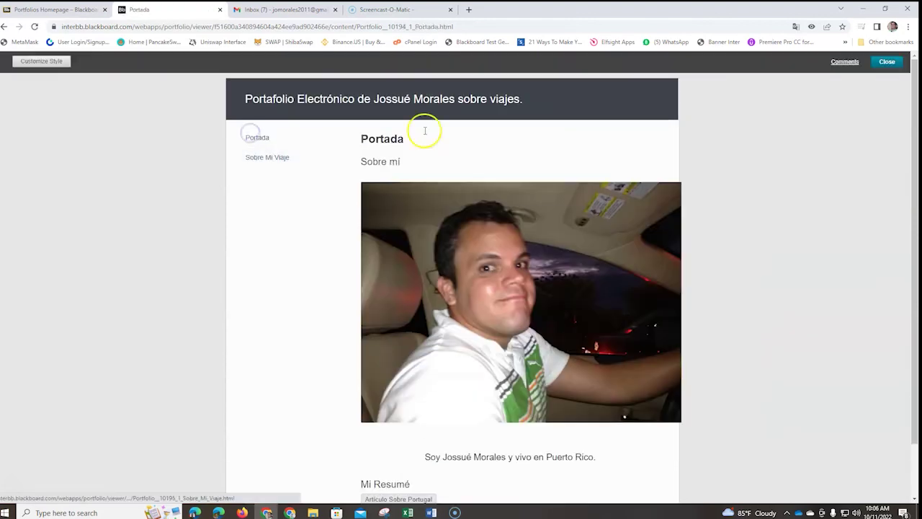
left_click(887, 61)
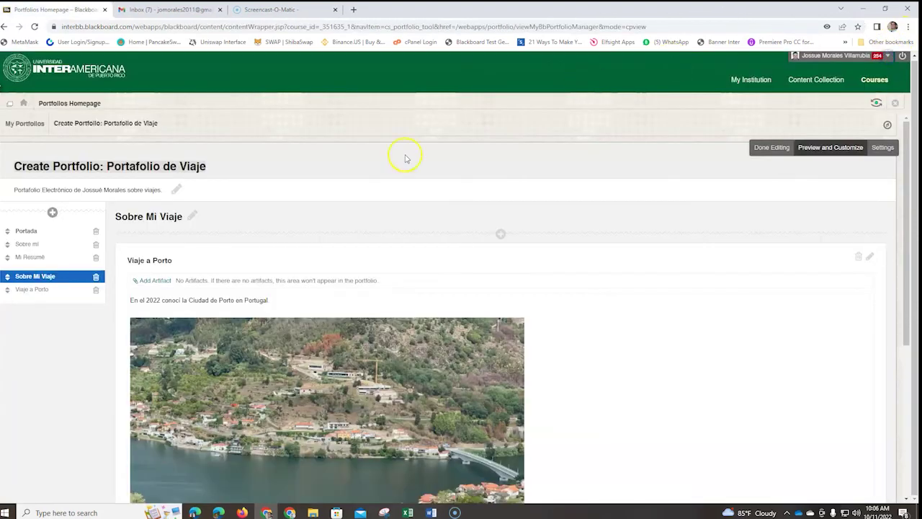
Shrink the photo in the "Sobre mi" section of the Portada page to about 80% of its size and save the section
scroll(339, 278, "down", 3)
scroll(9, 272, "up", 3)
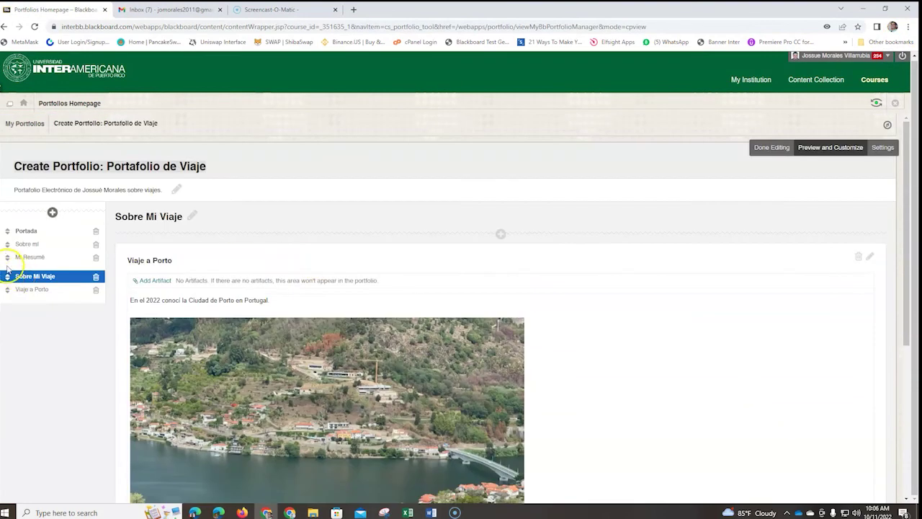
left_click(25, 232)
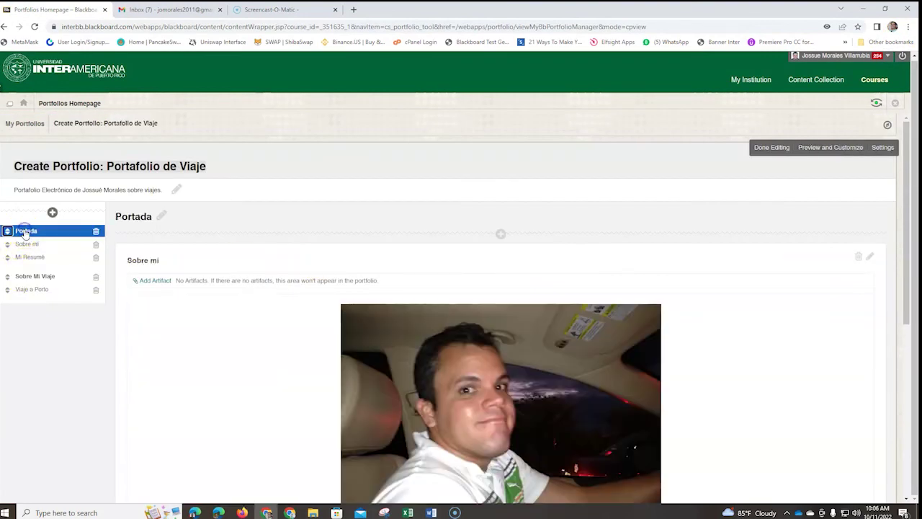
left_click(538, 396)
scroll(453, 363, "down", 2)
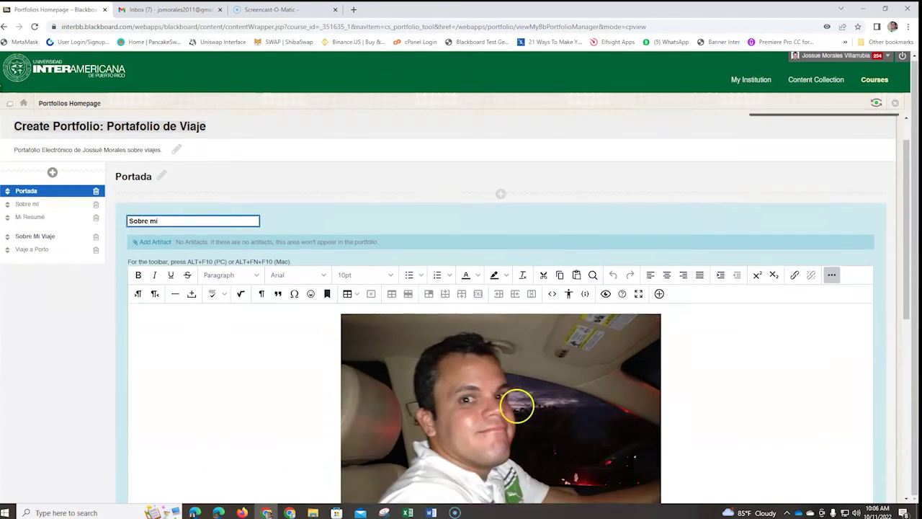
scroll(651, 405, "down", 2)
left_click(596, 422)
left_click_drag(663, 449, 597, 392)
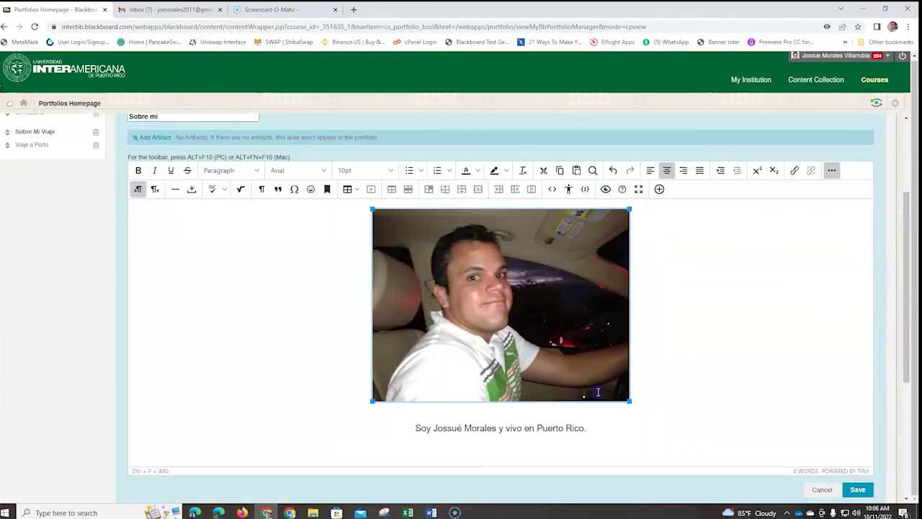
left_click(857, 489)
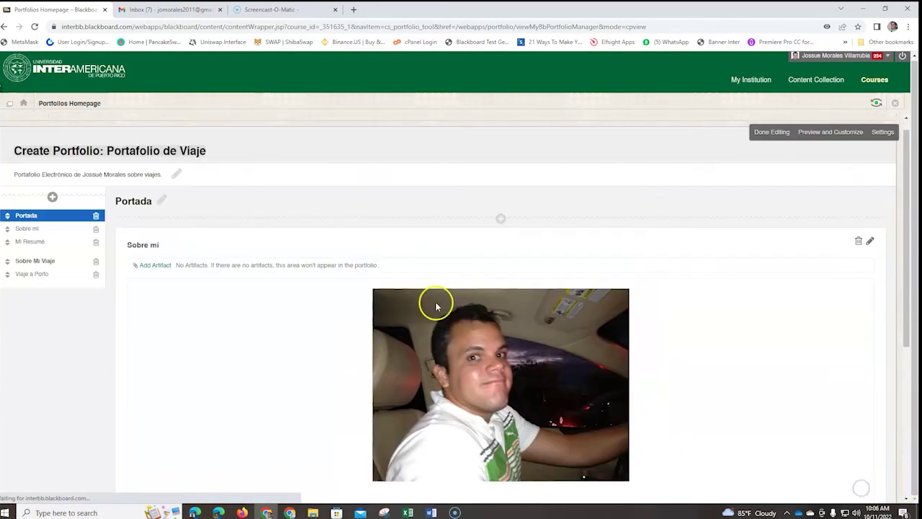
Shrink the river photo in the "Viaje a Porto" section of the "Sobre Mi Viaje" page to about 80% of its size
left_click(34, 260)
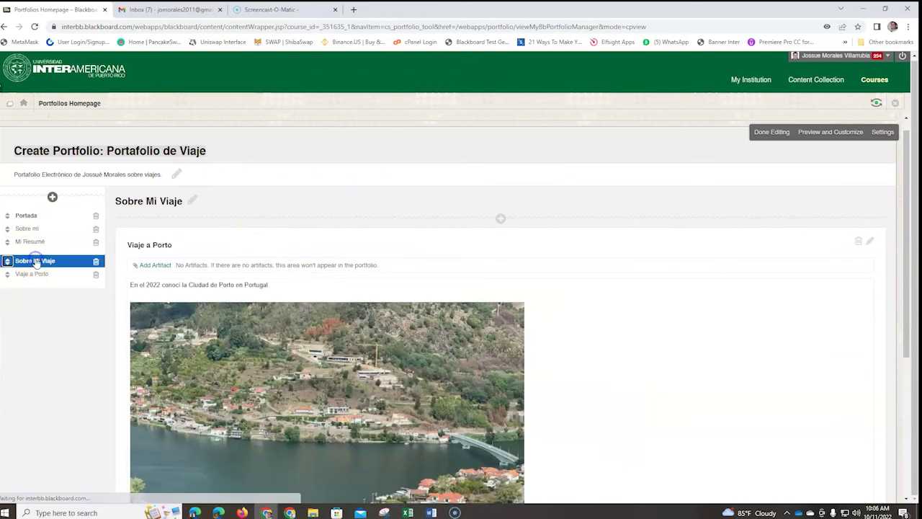
scroll(305, 325, "down", 4)
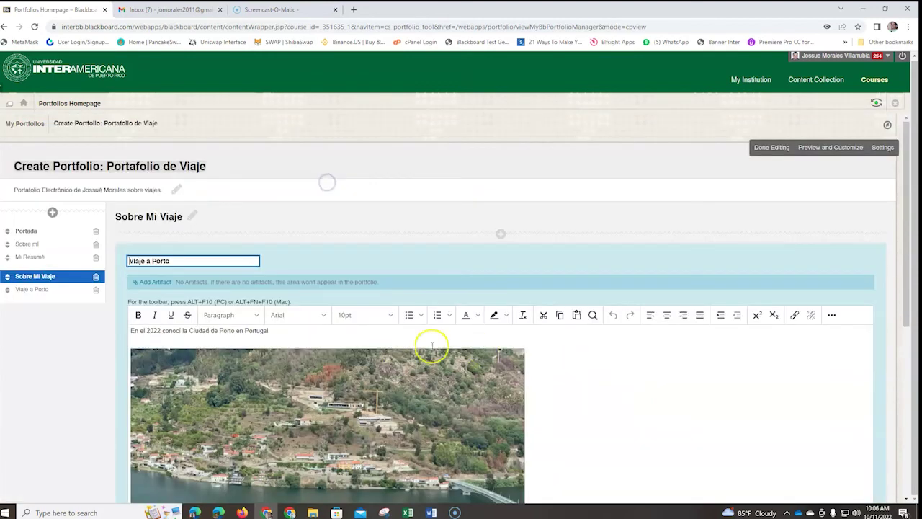
scroll(483, 350, "down", 3)
left_click(383, 266)
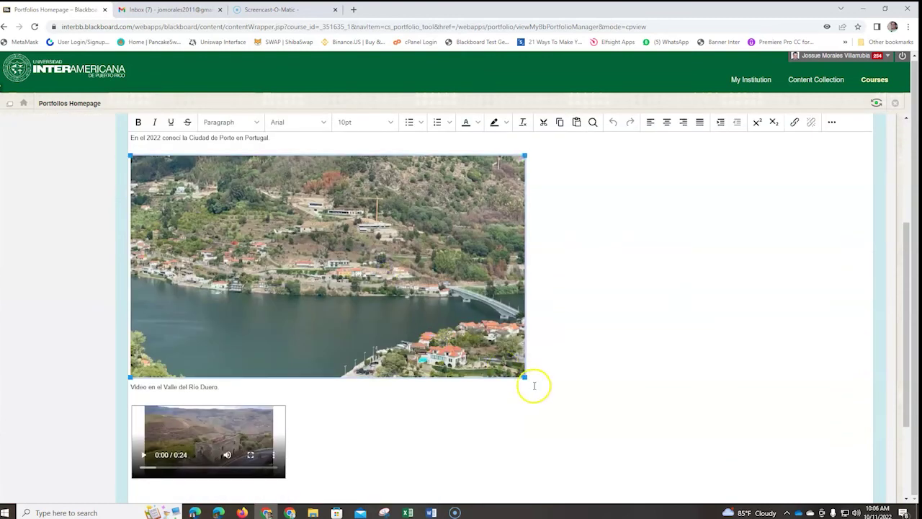
left_click_drag(522, 376, 443, 329)
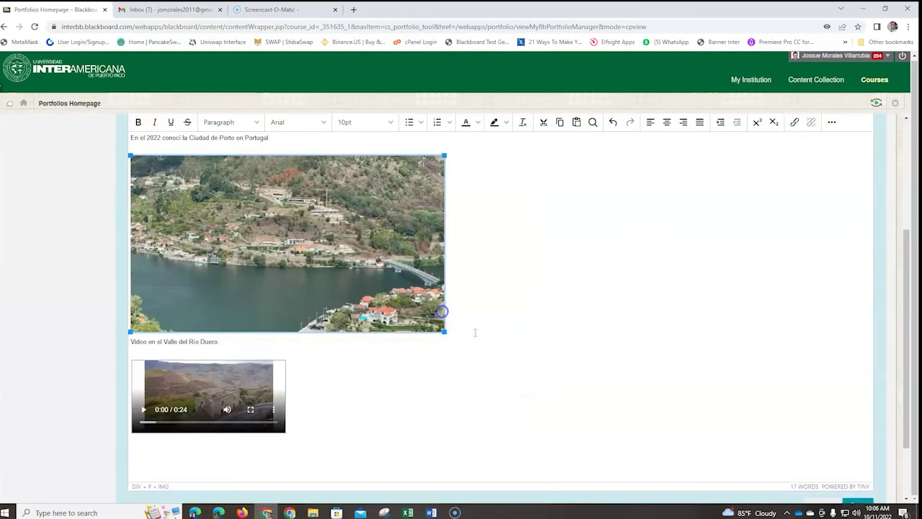
Enlarge the Valle del Río Duero video to about the width of the photo above it and save the section
scroll(319, 380, "down", 1)
scroll(319, 380, "down", 1)
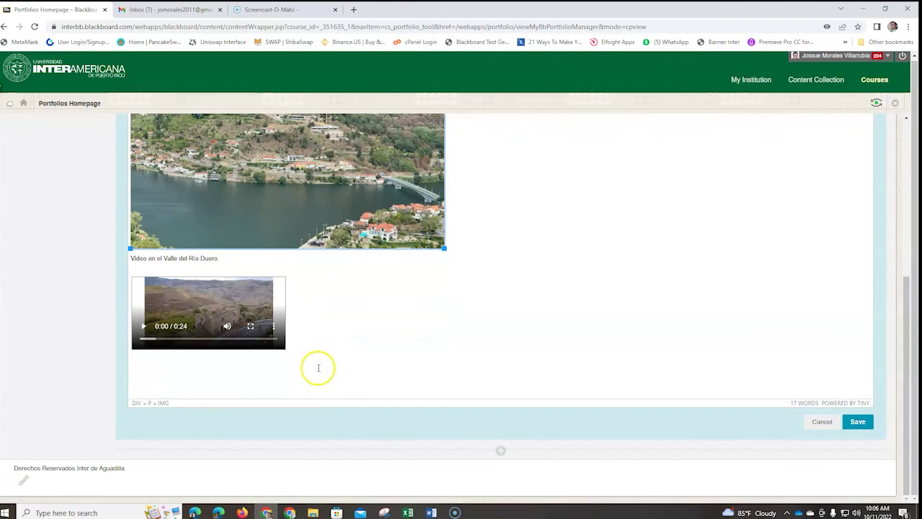
left_click(284, 323)
left_click_drag(288, 350, 444, 397)
scroll(471, 367, "down", 1)
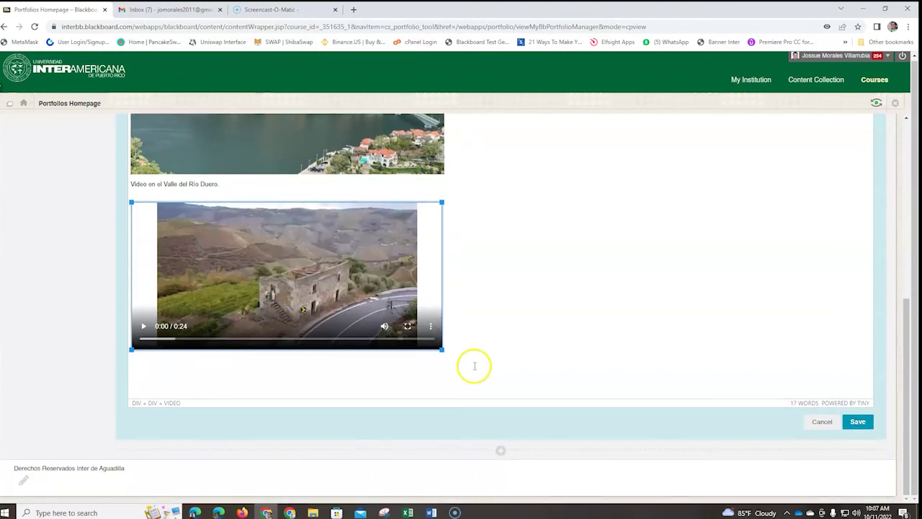
left_click(552, 341)
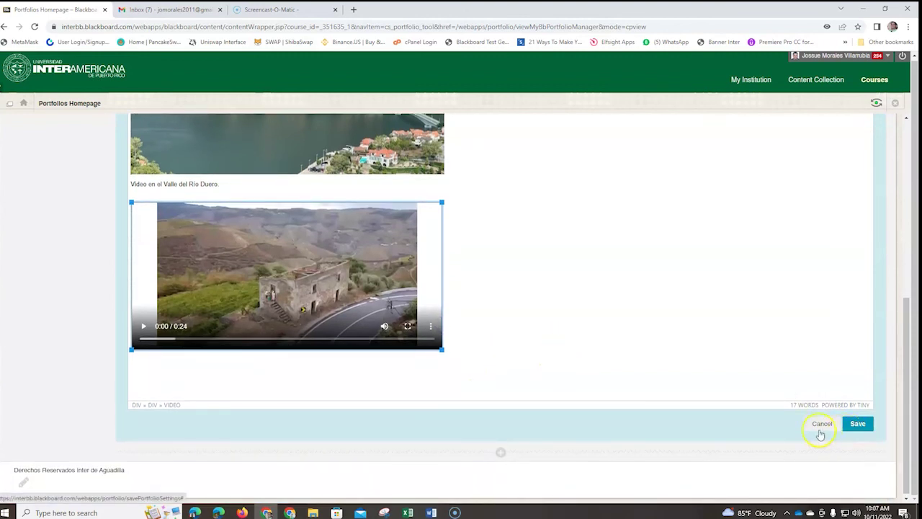
left_click(857, 423)
scroll(576, 353, "down", 5)
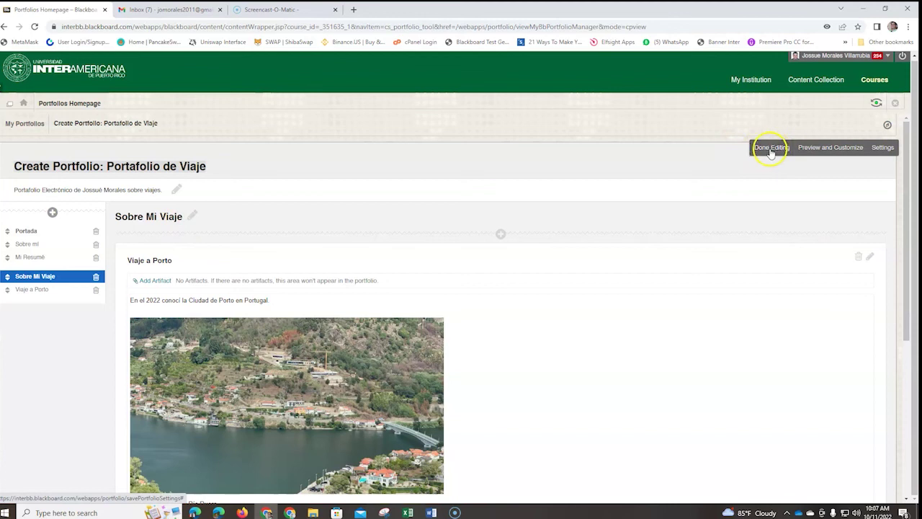
Finish editing the portfolio and open the sharing page for Portafolio de Viaje
left_click(772, 147)
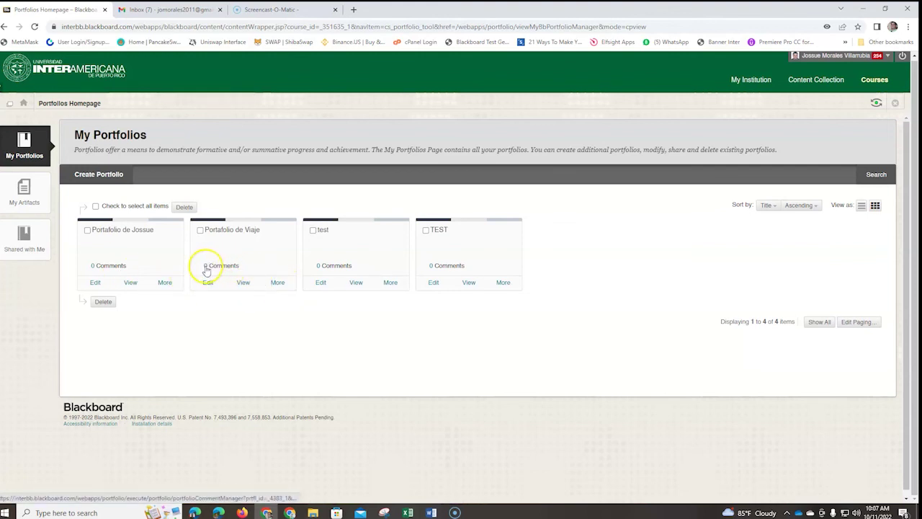
left_click(279, 284)
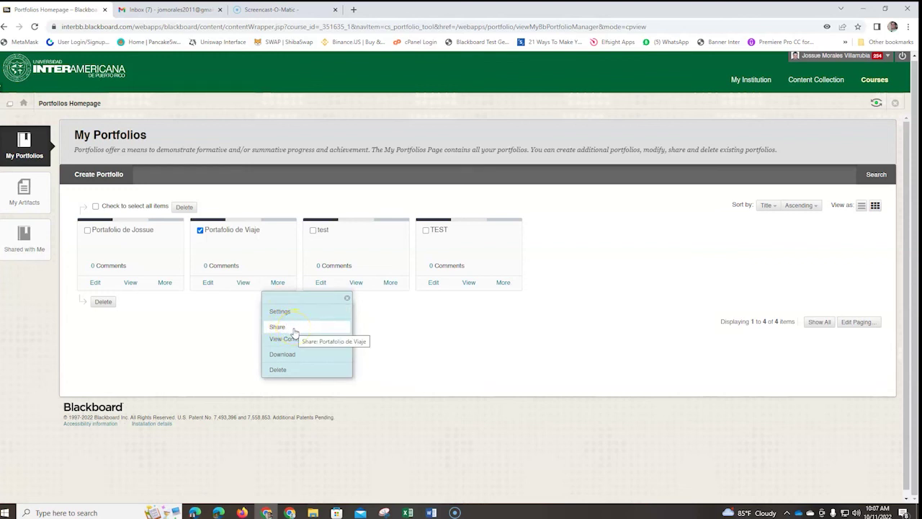
left_click(278, 330)
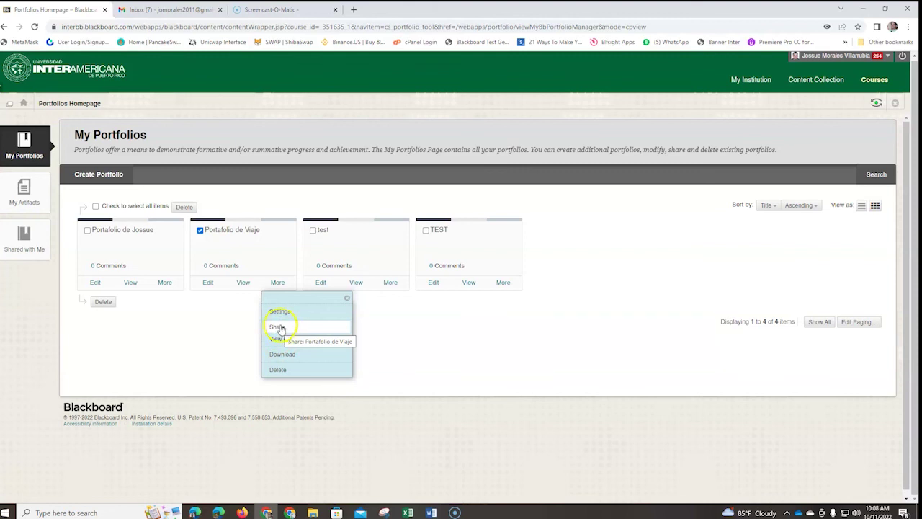
left_click(276, 326)
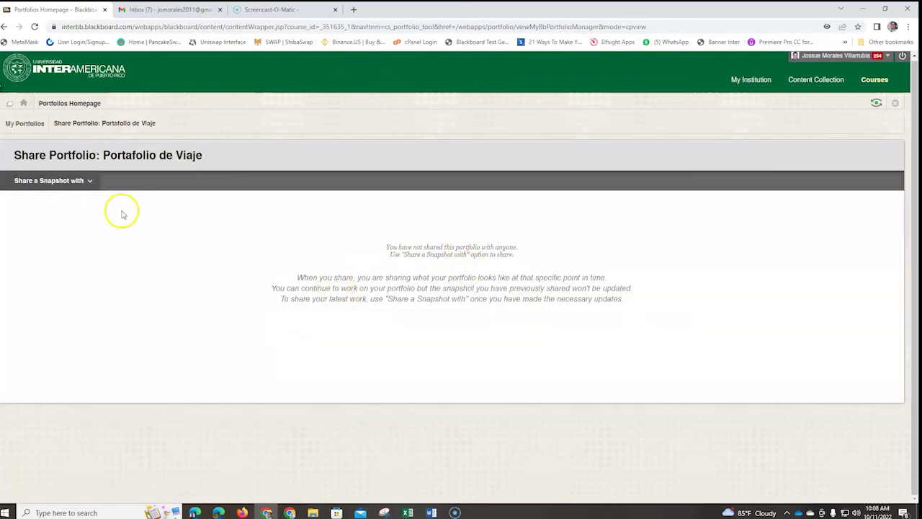
Choose to share a portfolio snapshot with courses and search for courses whose name contains COMP2025
left_click(88, 183)
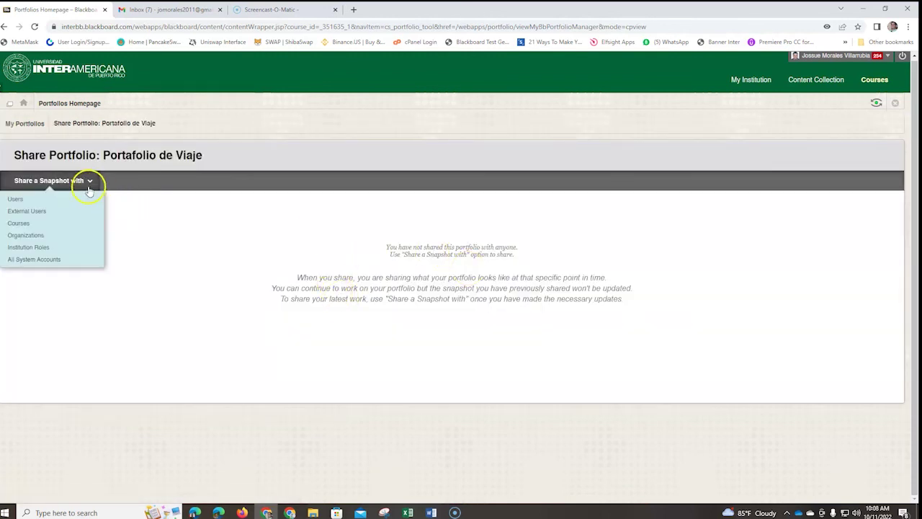
left_click(17, 186)
left_click(19, 185)
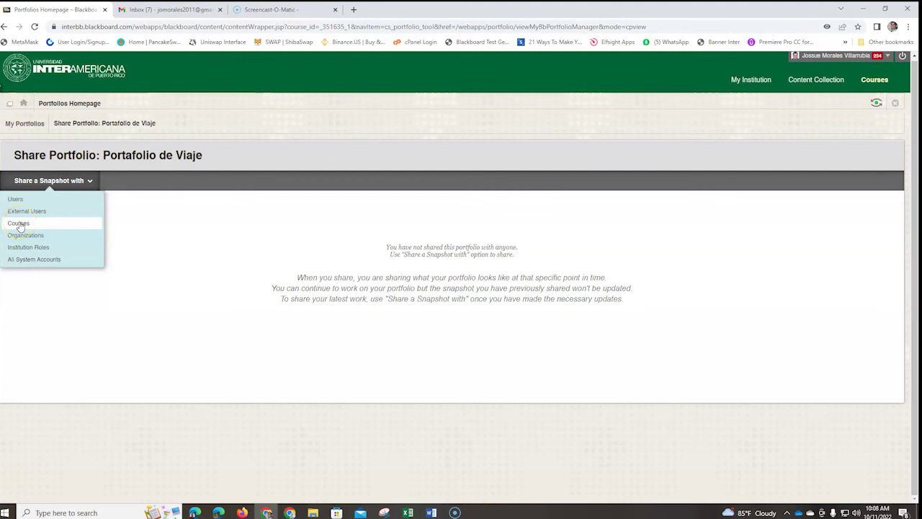
left_click(19, 224)
left_click(243, 268)
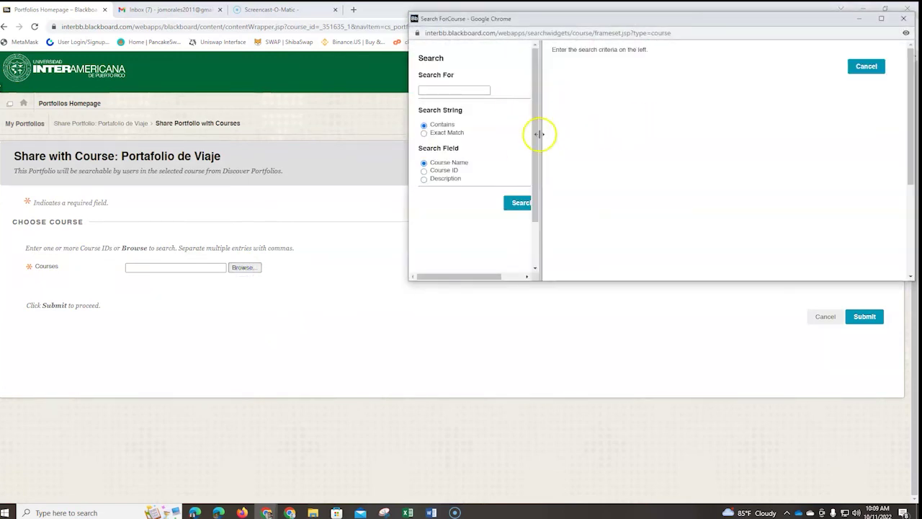
left_click(424, 164)
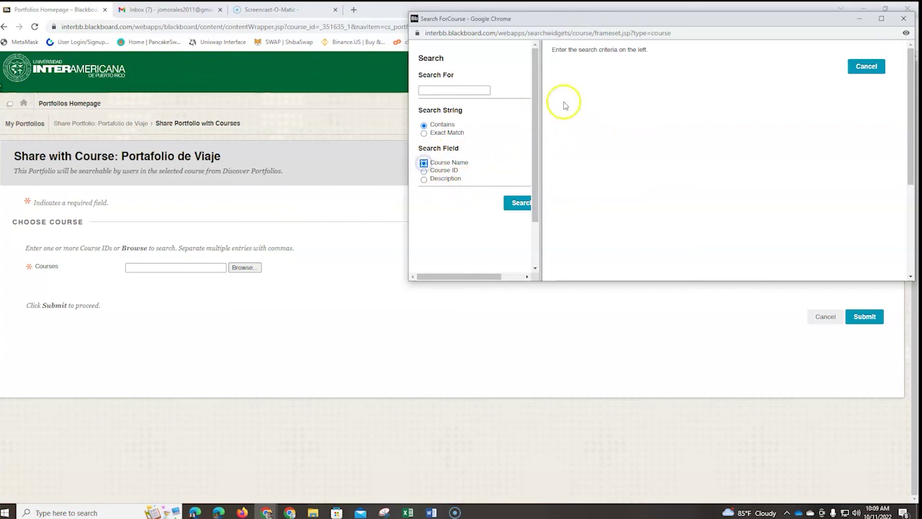
left_click_drag(657, 21, 554, 119)
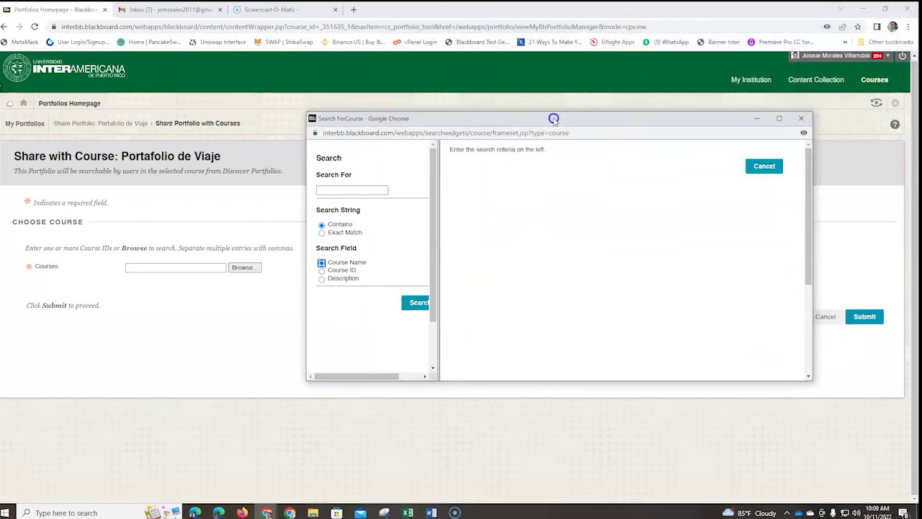
left_click(367, 190)
left_click(415, 303)
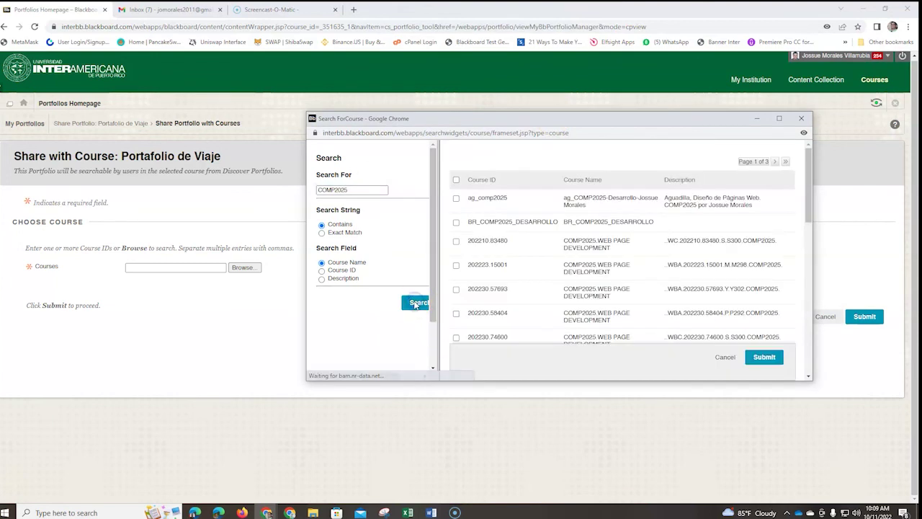
Select course 202310.70833, COMP2025 Web Page Development, and submit it to share the portfolio snapshot
scroll(506, 302, "down", 3)
scroll(507, 303, "down", 3)
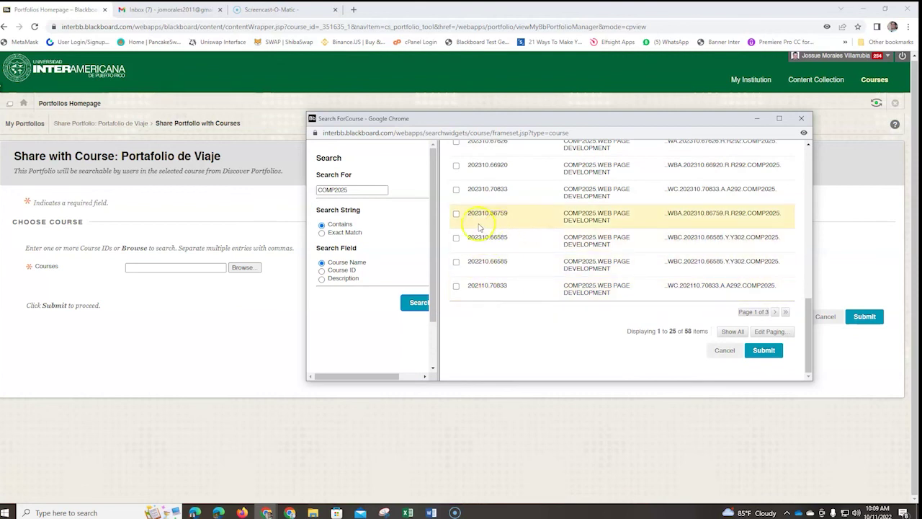
left_click(457, 190)
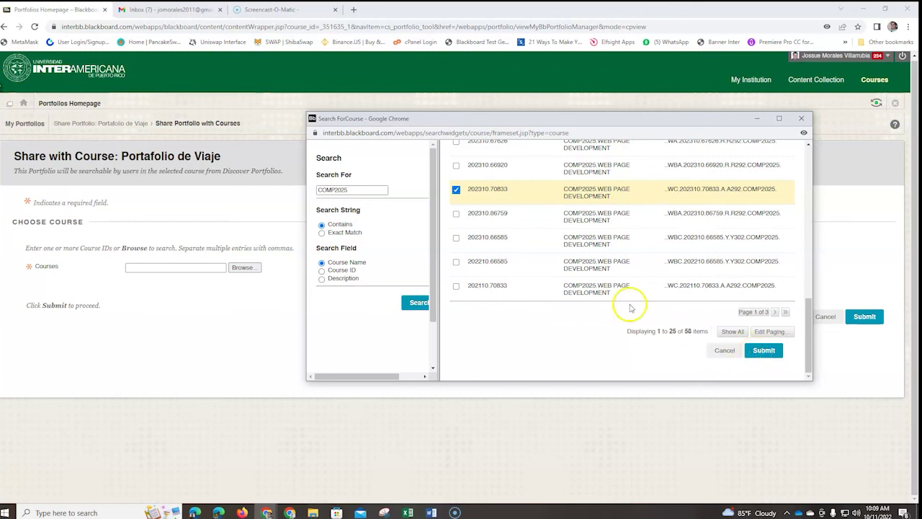
left_click(762, 351)
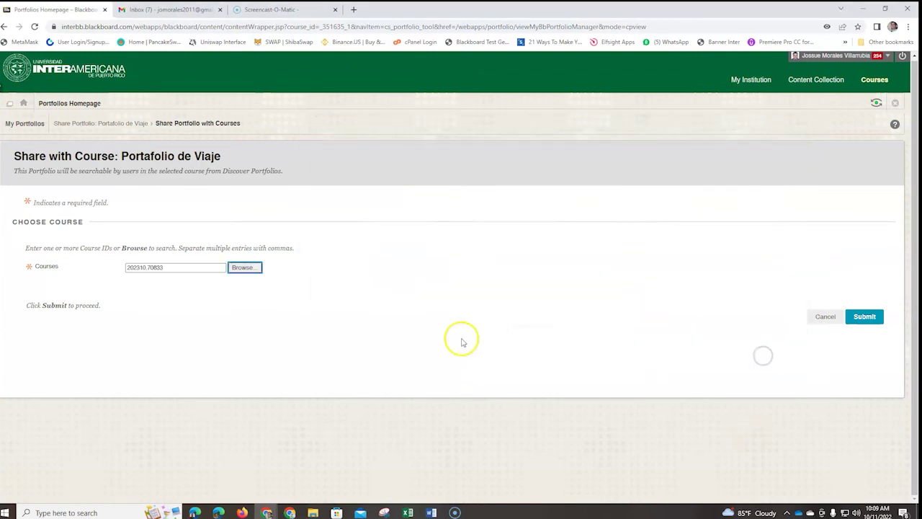
left_click(861, 315)
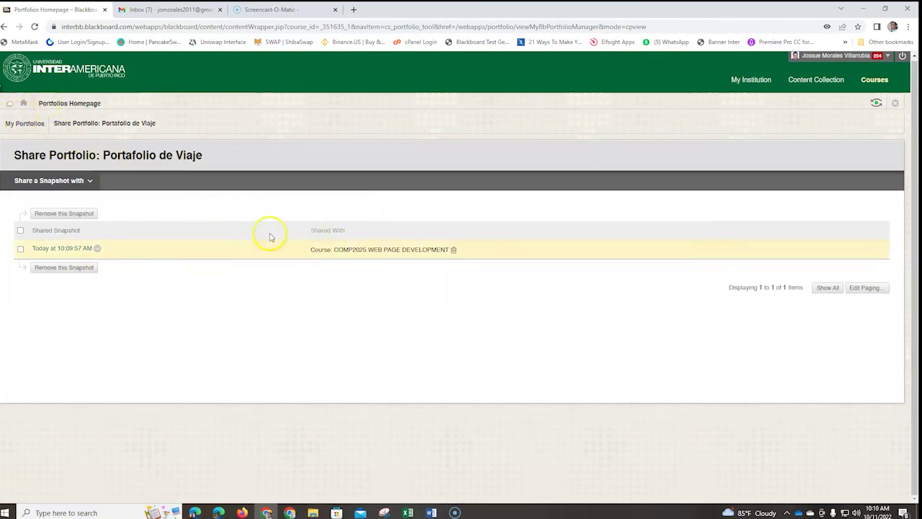
Return to the portfolio list, reopen sharing for Portafolio de Viaje, and choose to share a snapshot with external users
left_click(38, 122)
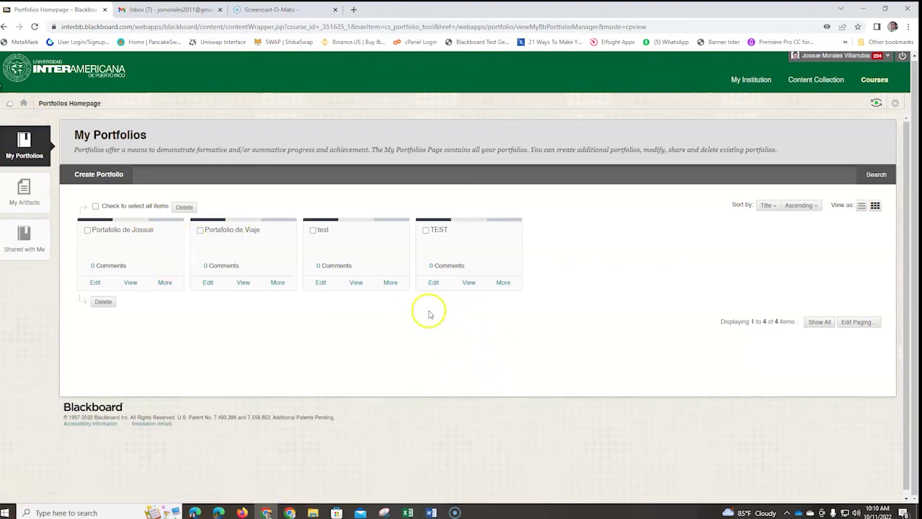
left_click(278, 284)
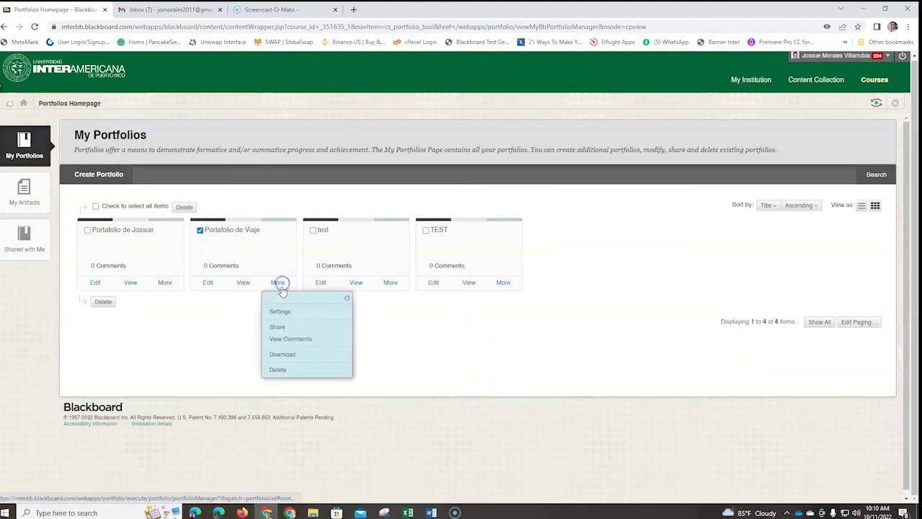
left_click(280, 327)
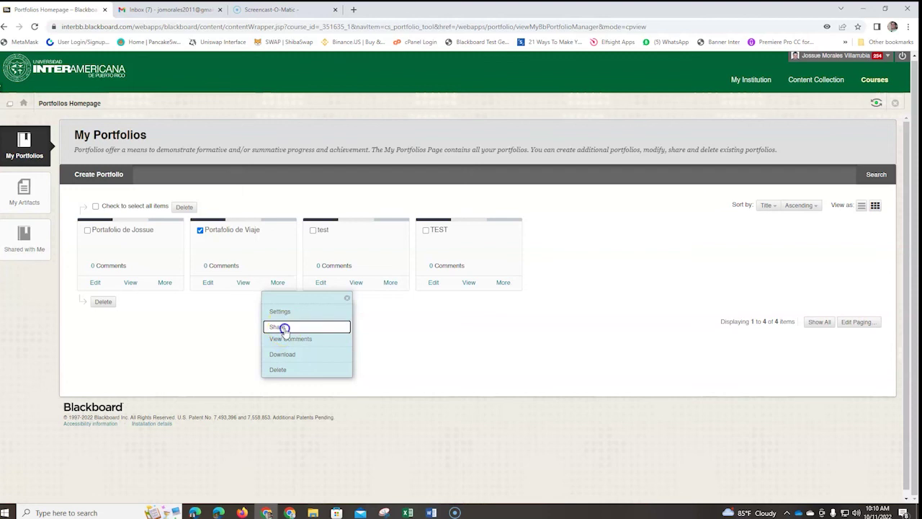
left_click(52, 180)
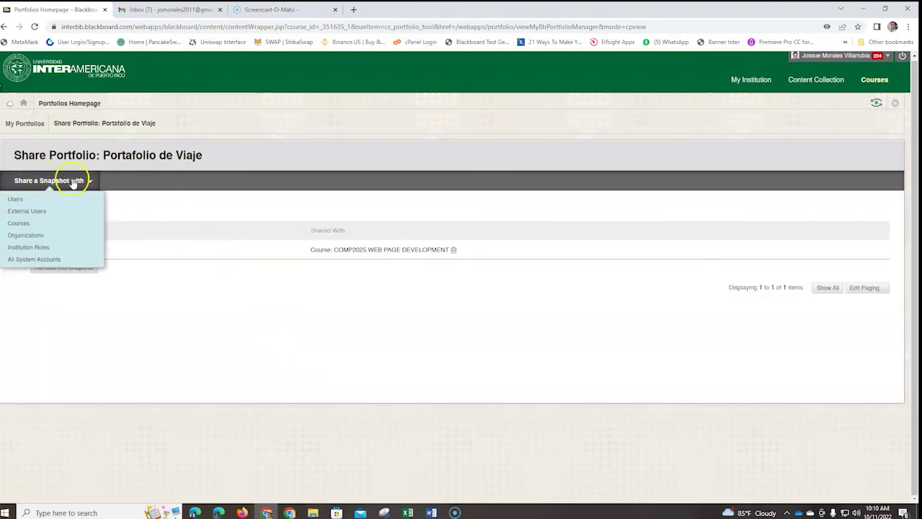
left_click(40, 211)
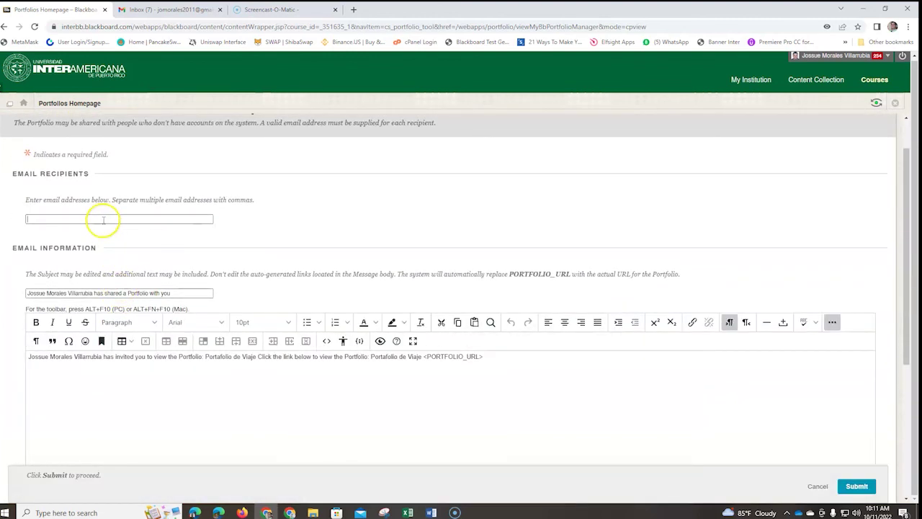
Fill in the external recipient's e-mail address from the saved suggestions and review the invitation message text
left_click(103, 220)
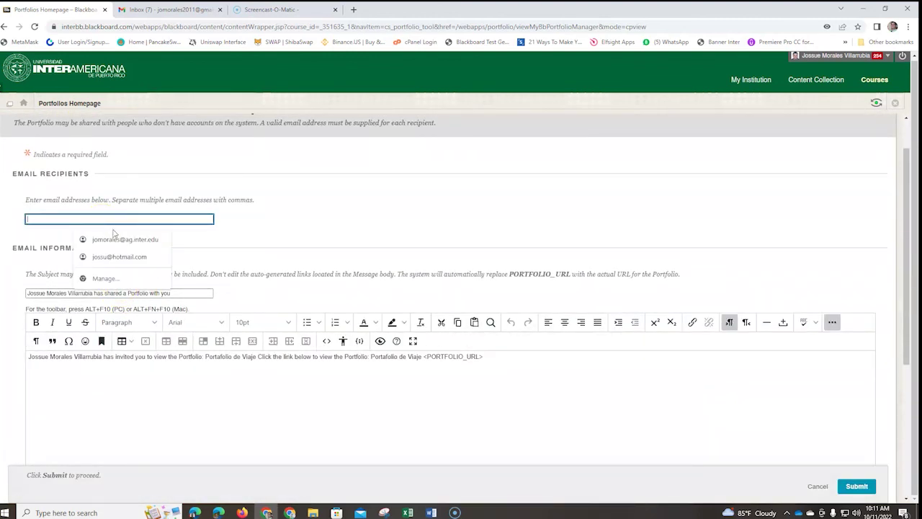
left_click(108, 238)
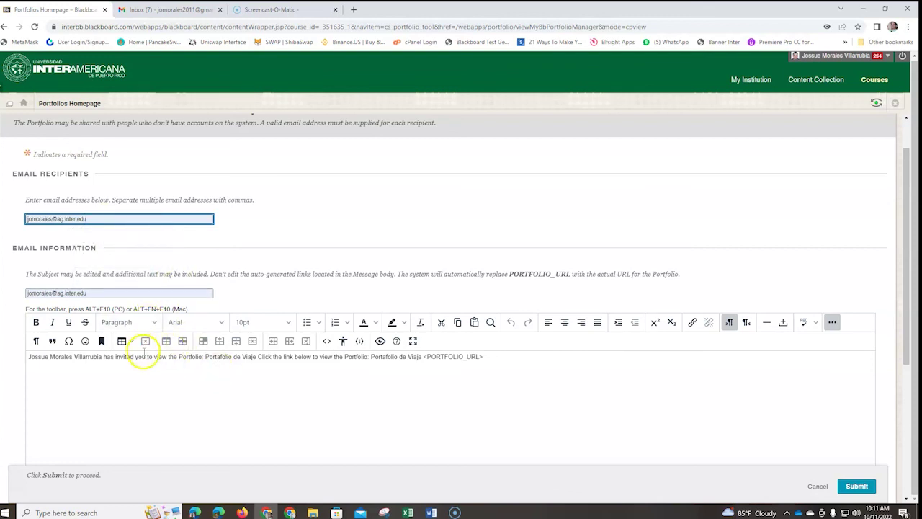
scroll(142, 352, "down", 2)
left_click_drag(476, 282, 13, 265)
left_click(132, 308)
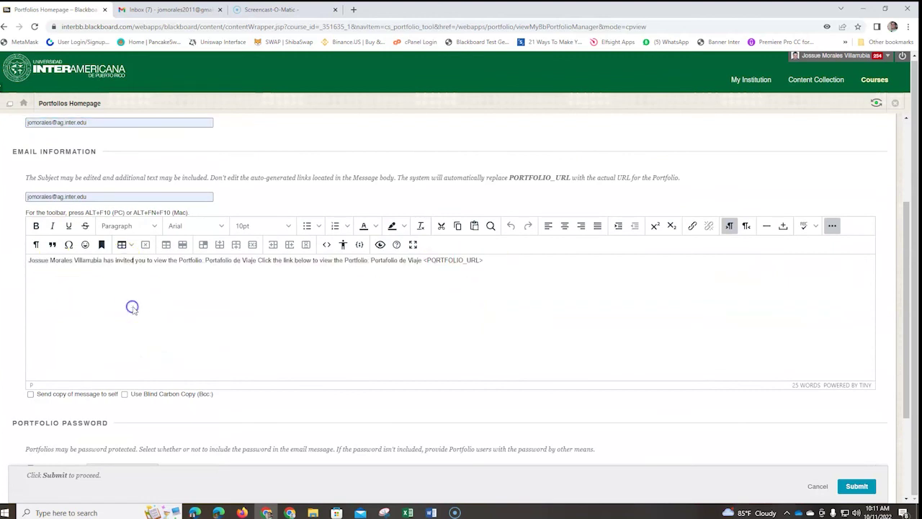
Check the portfolio link placeholder, password and expiration options, and submit the external share without a password and with no expiration
left_click_drag(486, 259, 429, 260)
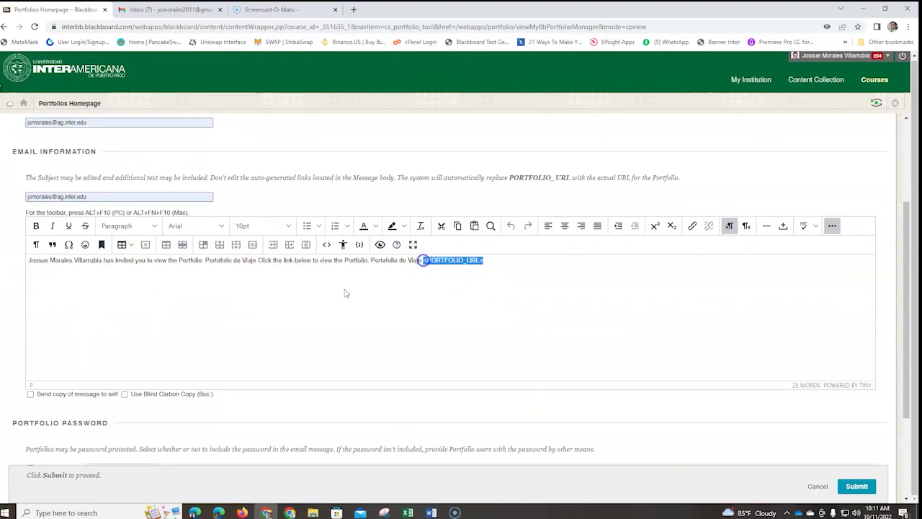
left_click(181, 288)
scroll(182, 292, "down", 2)
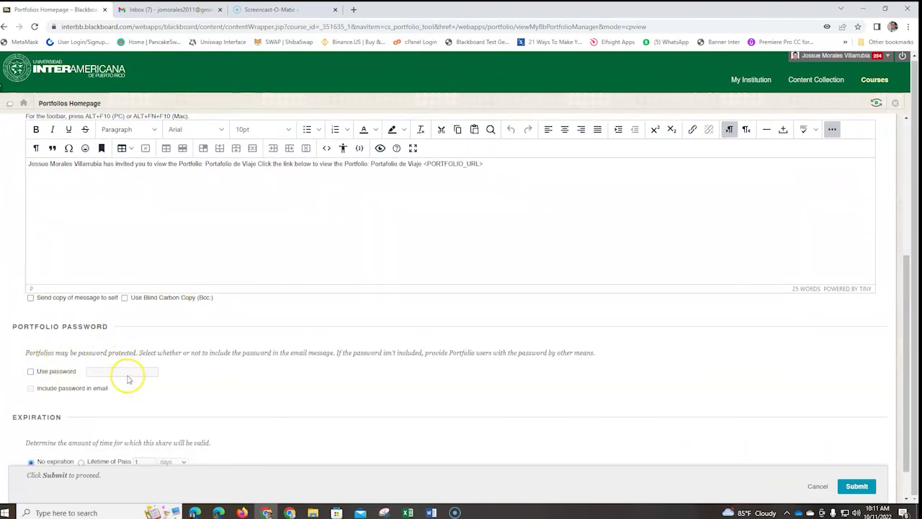
scroll(152, 374, "down", 1)
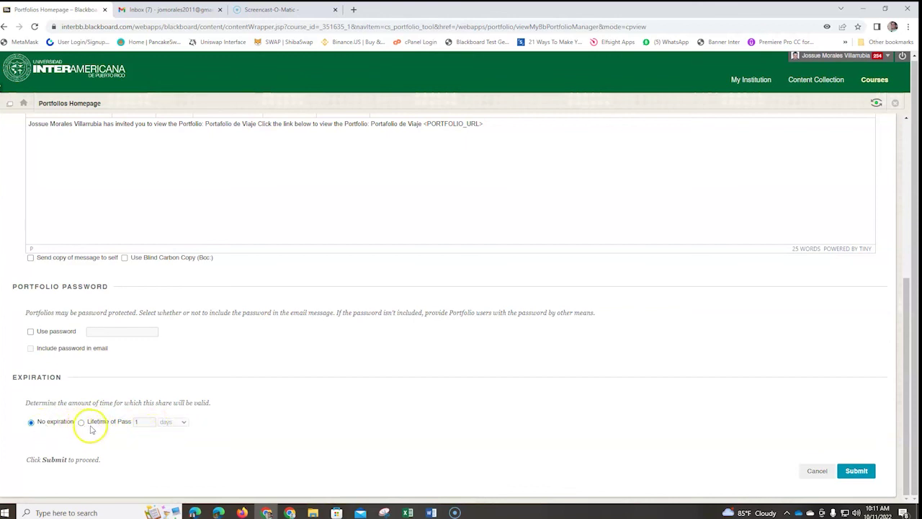
scroll(412, 281, "up", 1)
scroll(412, 281, "up", 2)
scroll(415, 291, "down", 1)
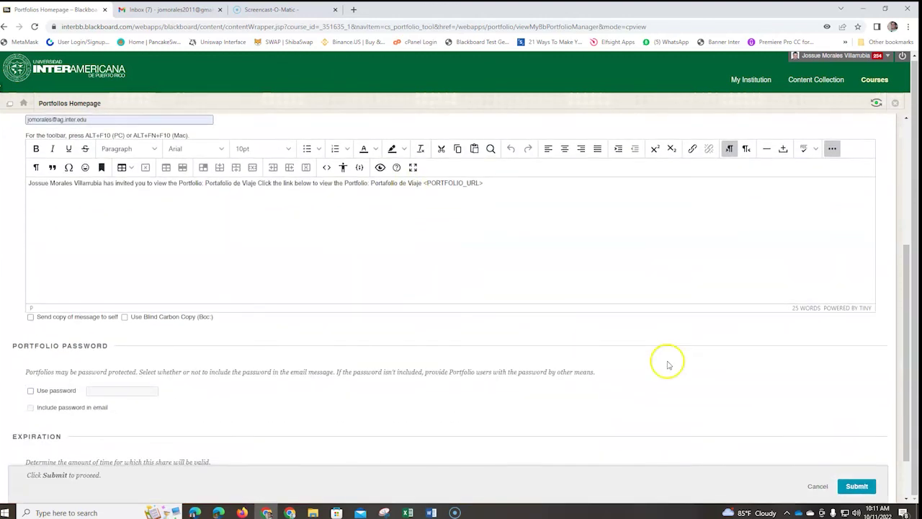
left_click(856, 486)
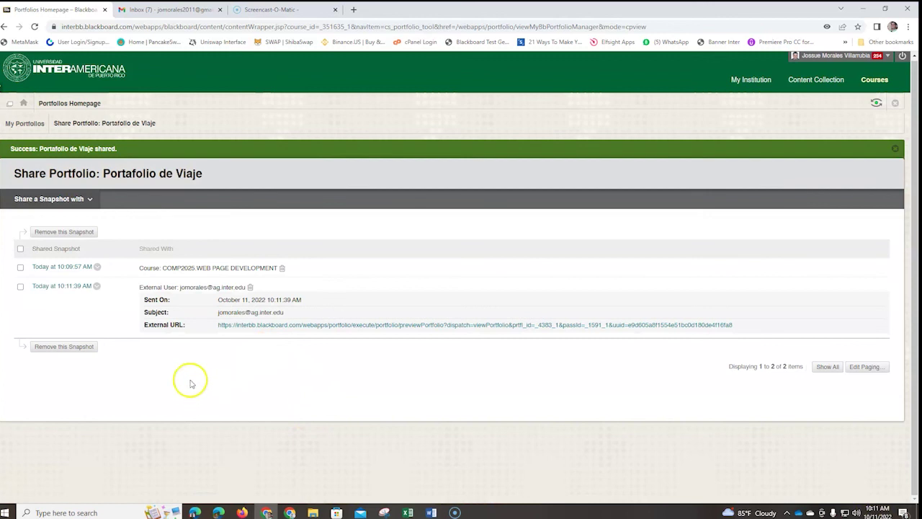
Open the external user's share URL to preview the portfolio's Portada page, and close the preview
left_click(475, 331)
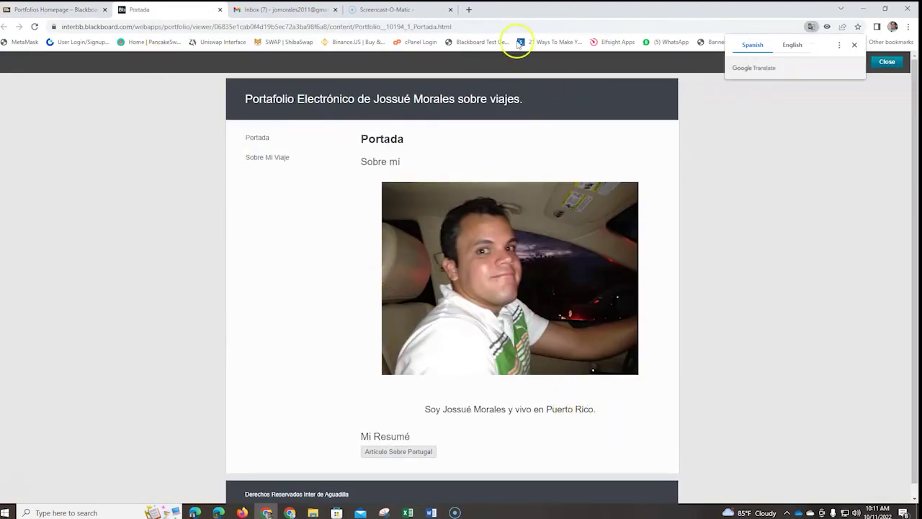
left_click(222, 10)
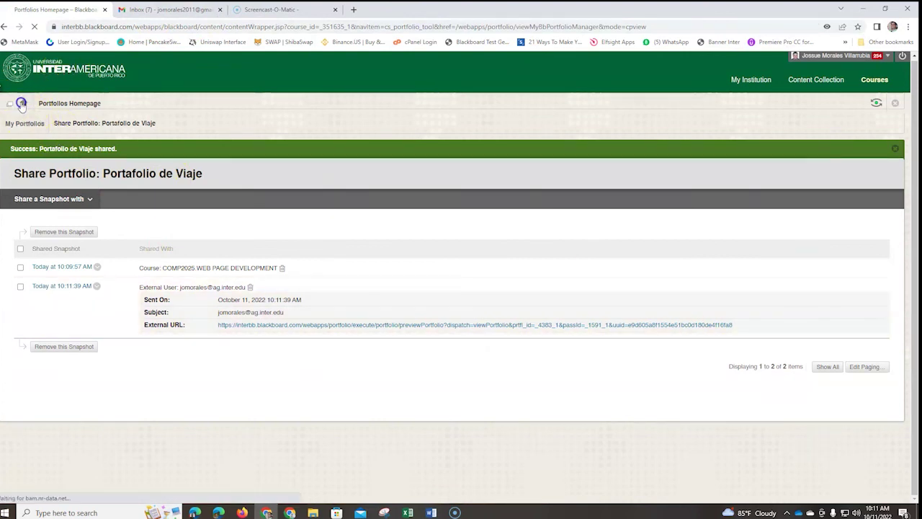
Return to the COMP2025 course content and open its Portfolios item to reach the My Portfolios list
left_click(18, 199)
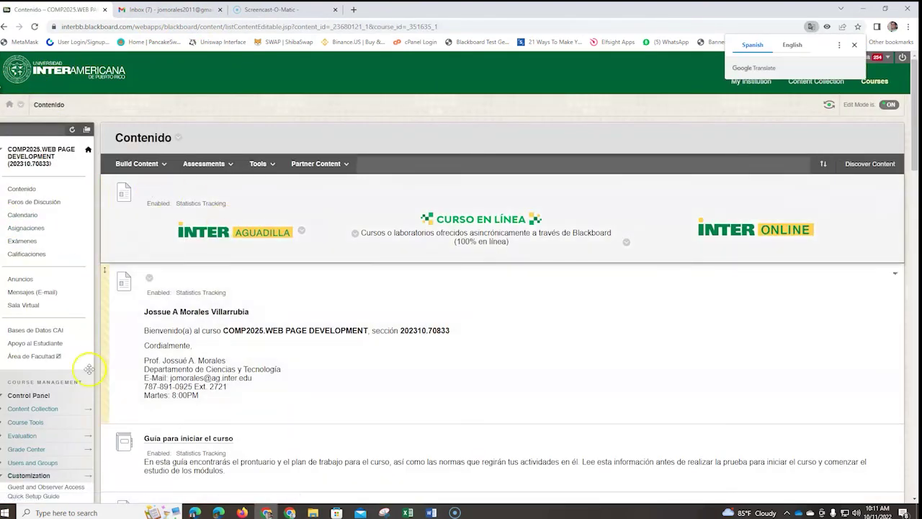
scroll(72, 368, "down", 15)
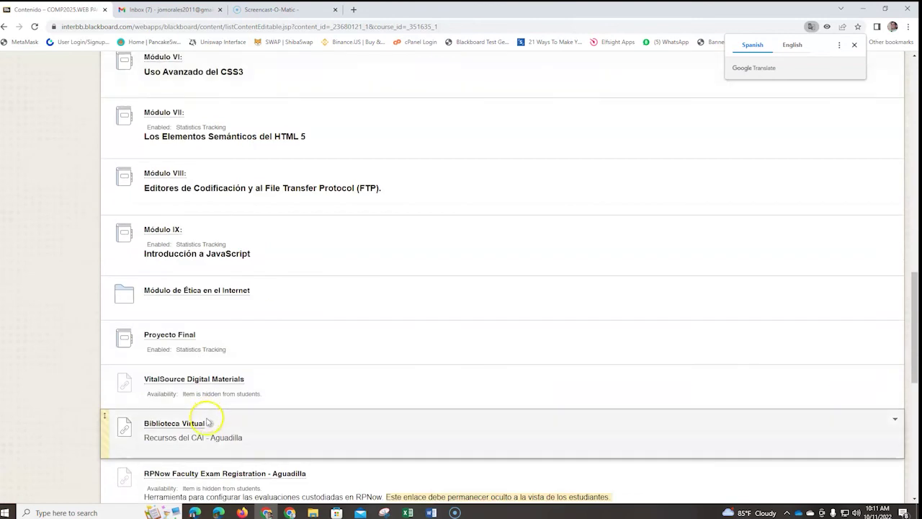
scroll(181, 453, "down", 3)
scroll(169, 417, "up", 3)
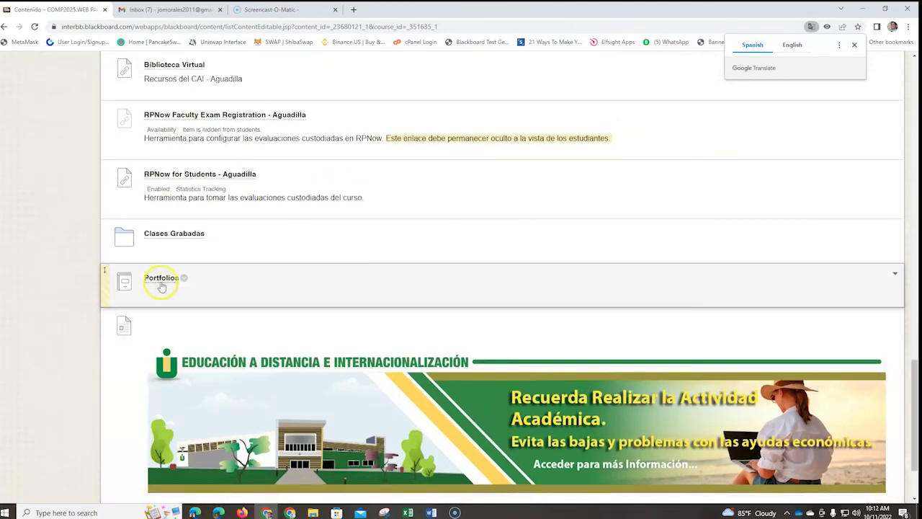
left_click(161, 279)
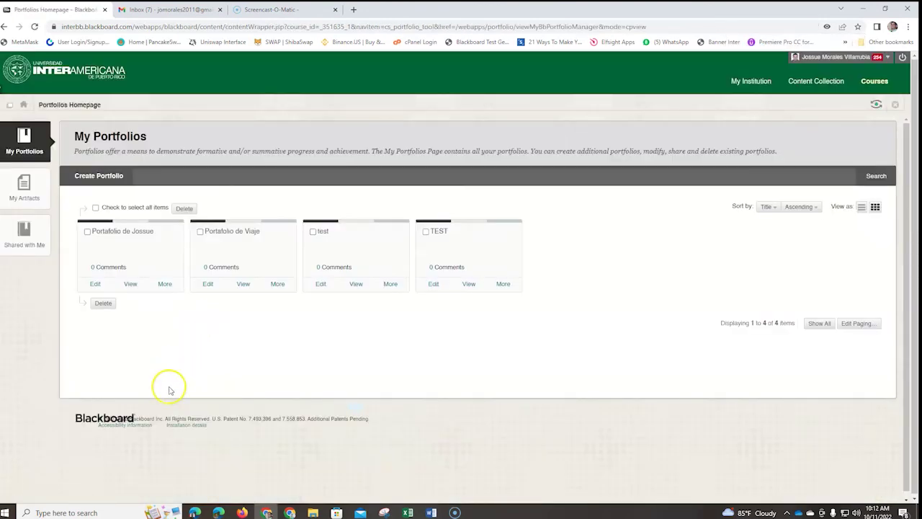
Package Portafolio de Viaje for download and save the resulting zip file to the computer
left_click(278, 284)
left_click(278, 285)
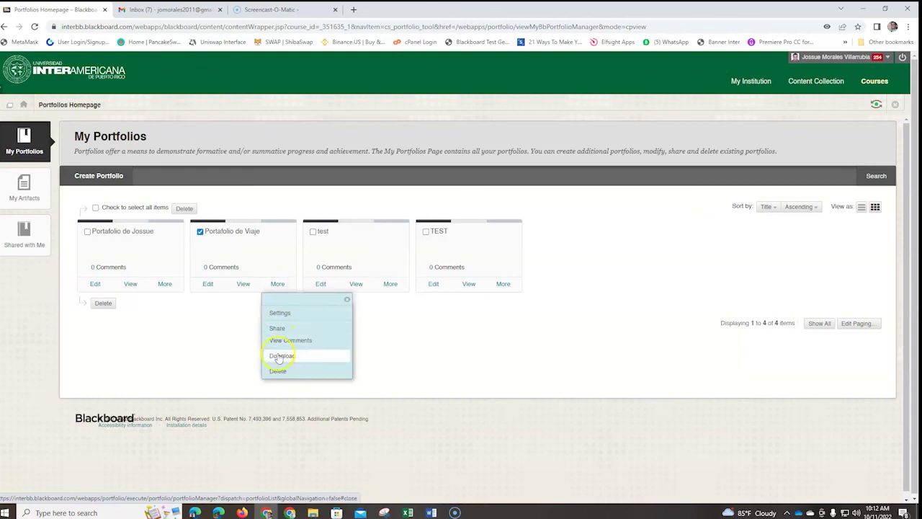
left_click(288, 360)
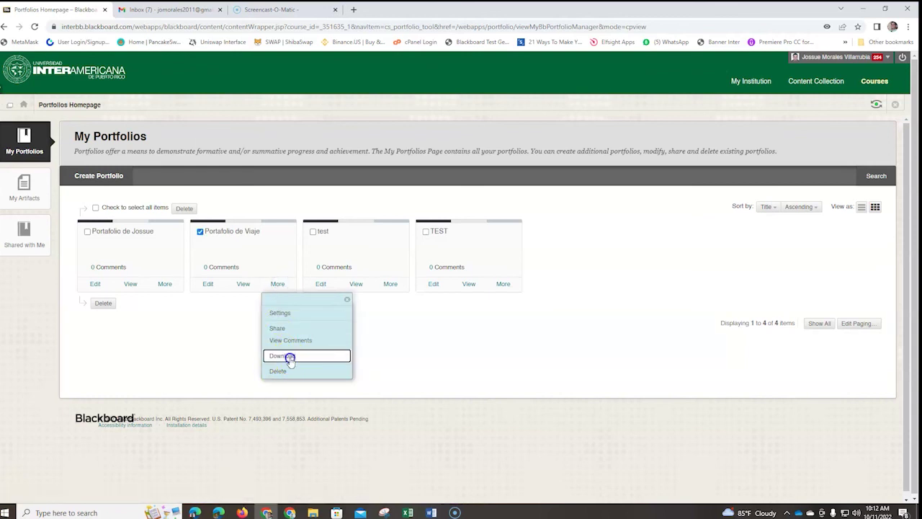
left_click(289, 358)
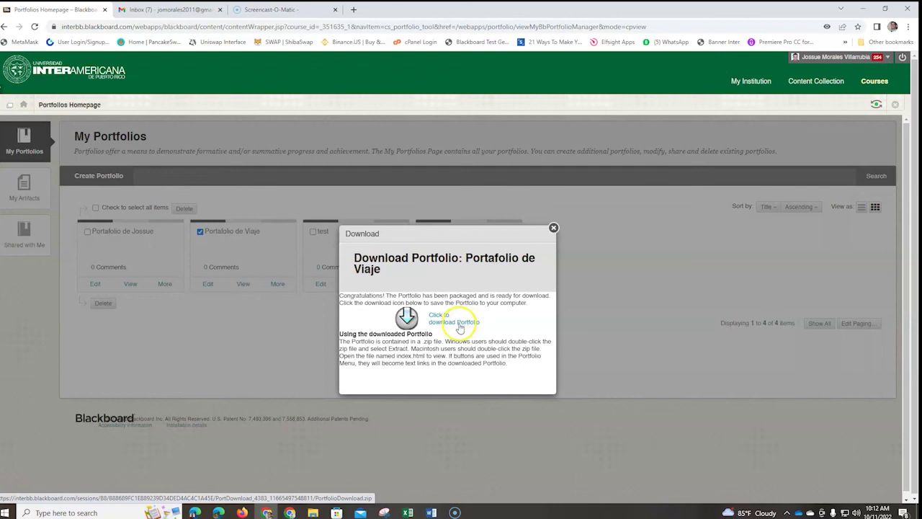
left_click(441, 322)
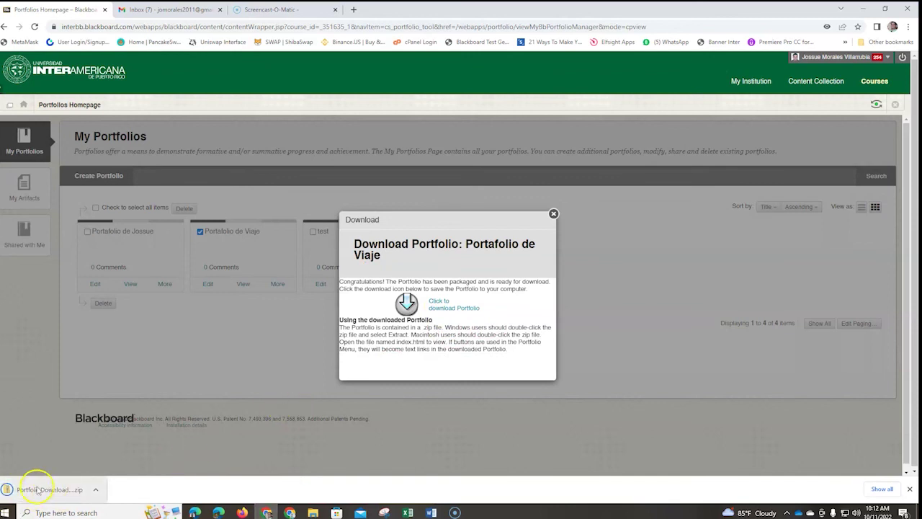
Show the downloaded portfolio zip in its folder and extract all its files into the Downloads folder
left_click(95, 489)
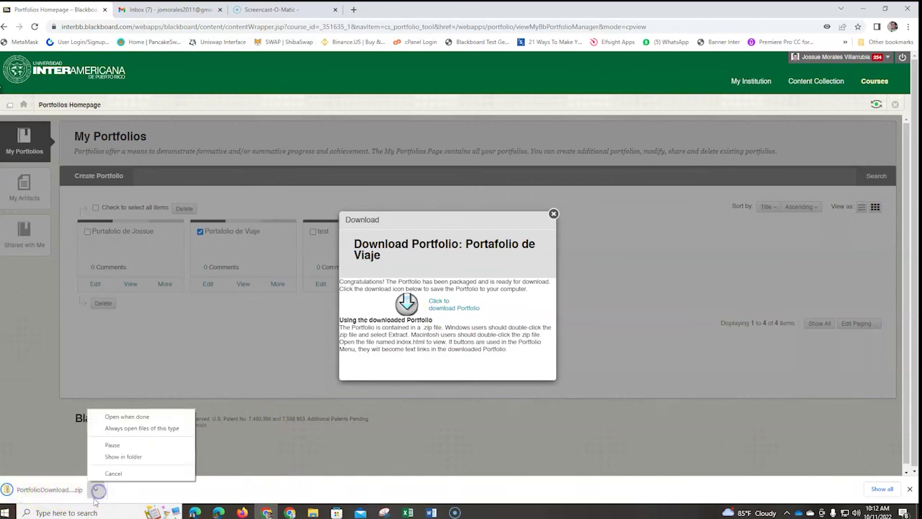
left_click(112, 457)
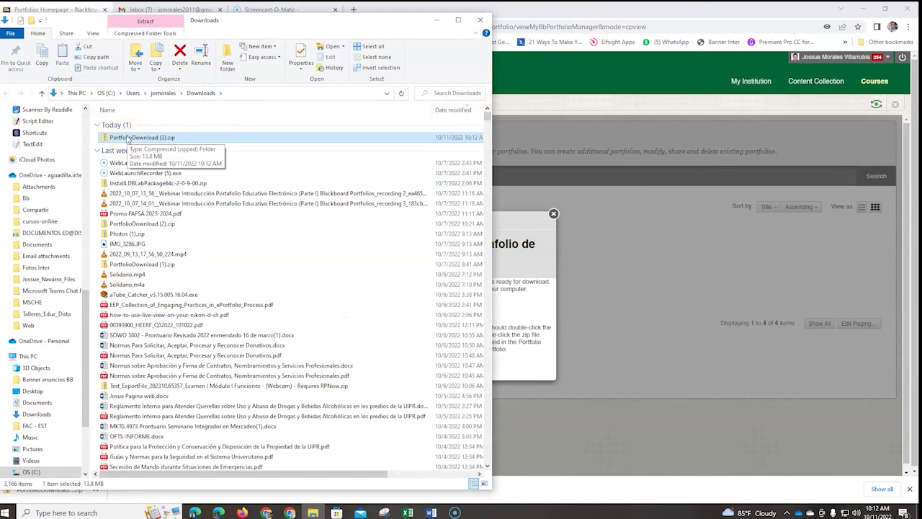
right_click(127, 138)
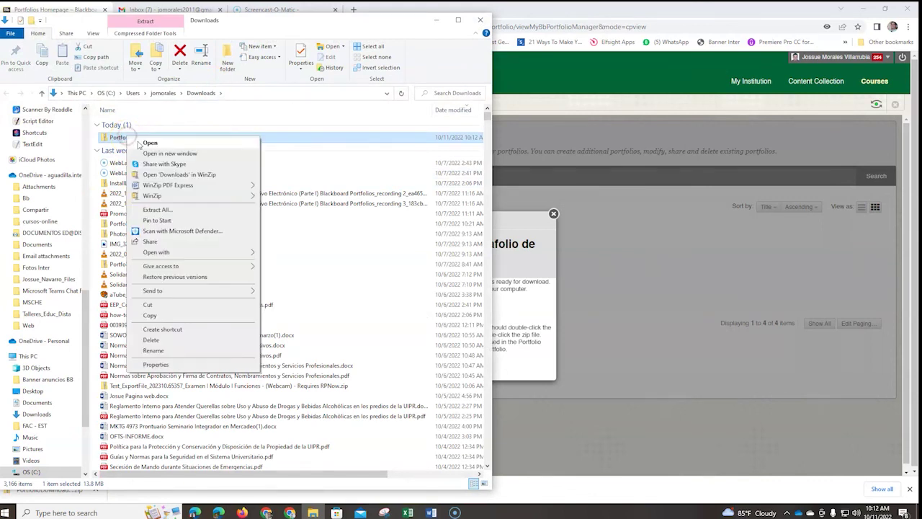
left_click(168, 208)
left_click(540, 350)
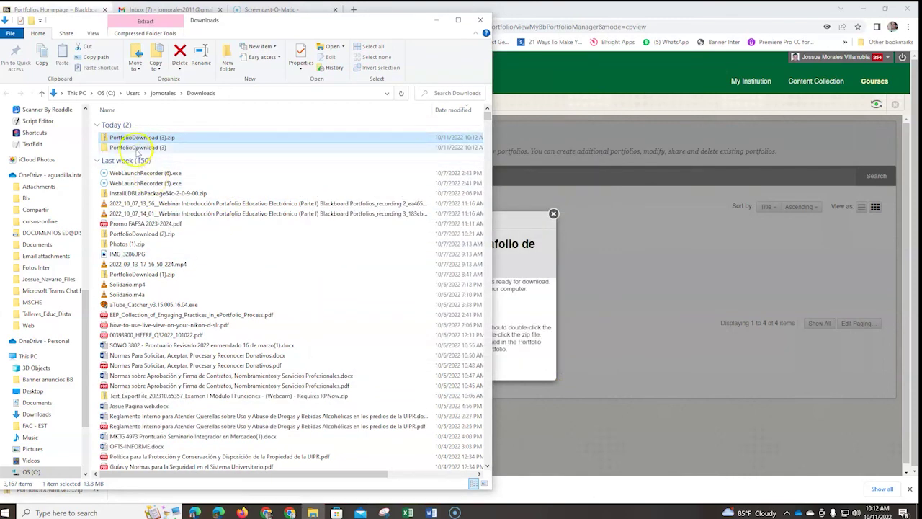
Open the extracted PortfolioDownload (3) folder and its tmpPort subfolder, examine the content folder, and return to the tmpPort folder
left_click(134, 148)
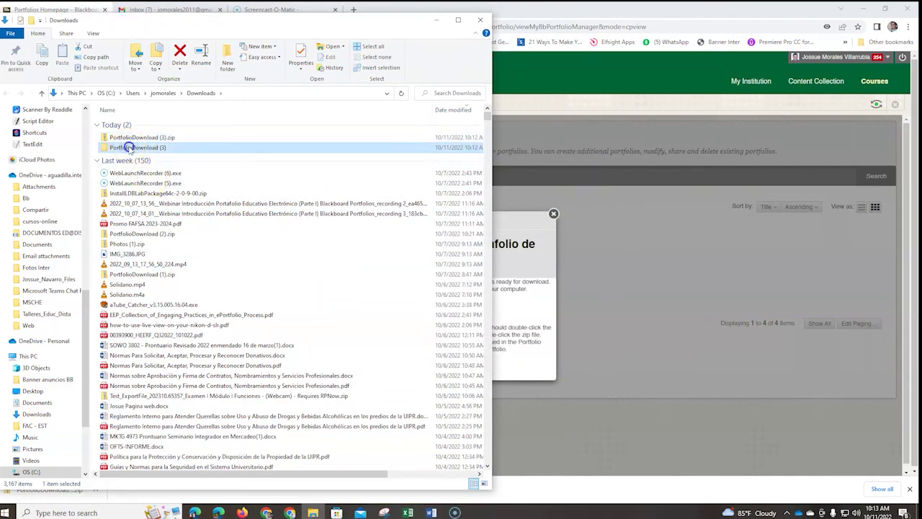
double_click(129, 147)
left_click(148, 124)
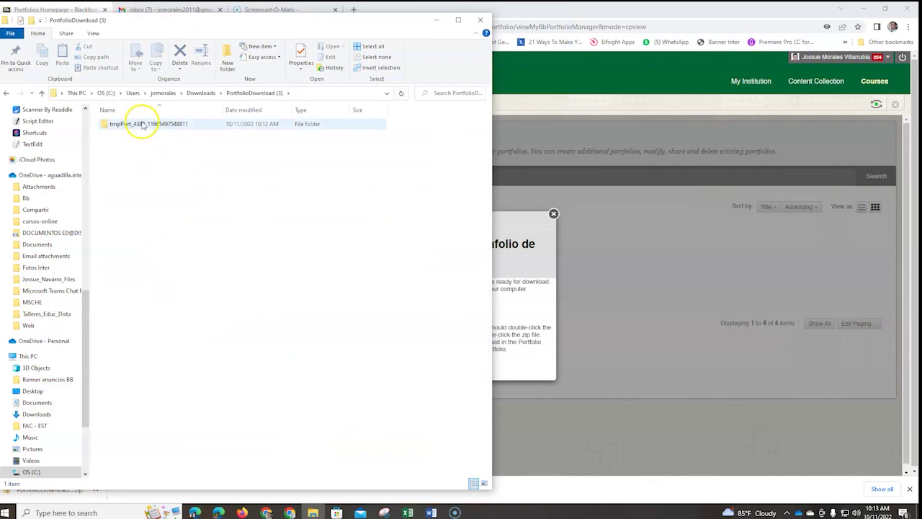
left_click(142, 124)
double_click(140, 125)
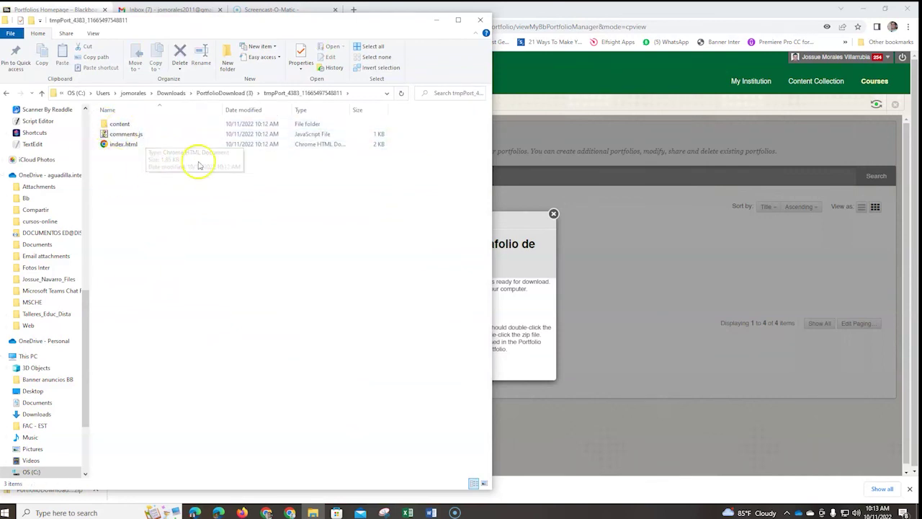
double_click(120, 125)
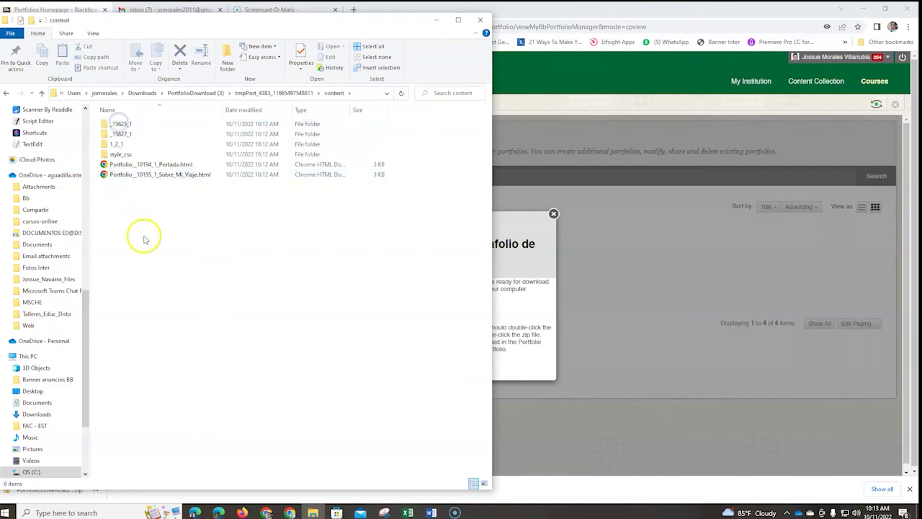
left_click(41, 93)
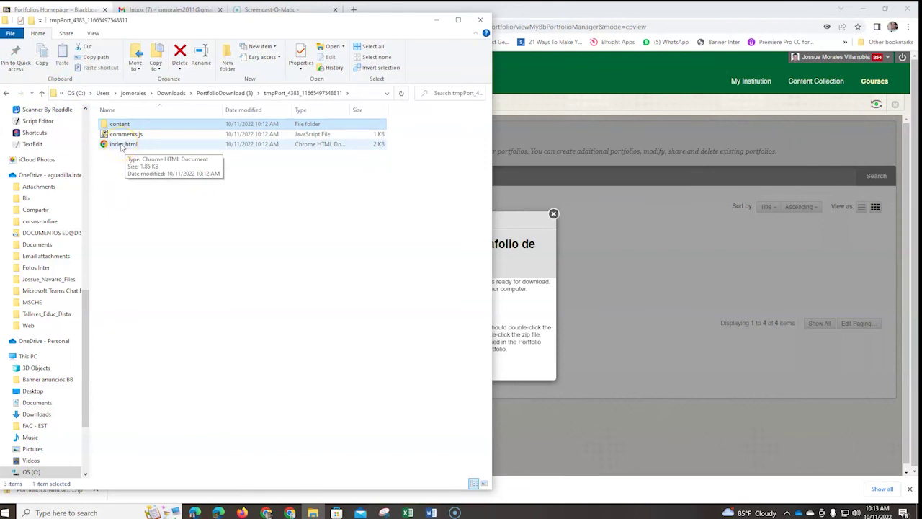
Open the downloaded portfolio's index.html with Google Chrome
left_click(122, 147)
right_click(120, 144)
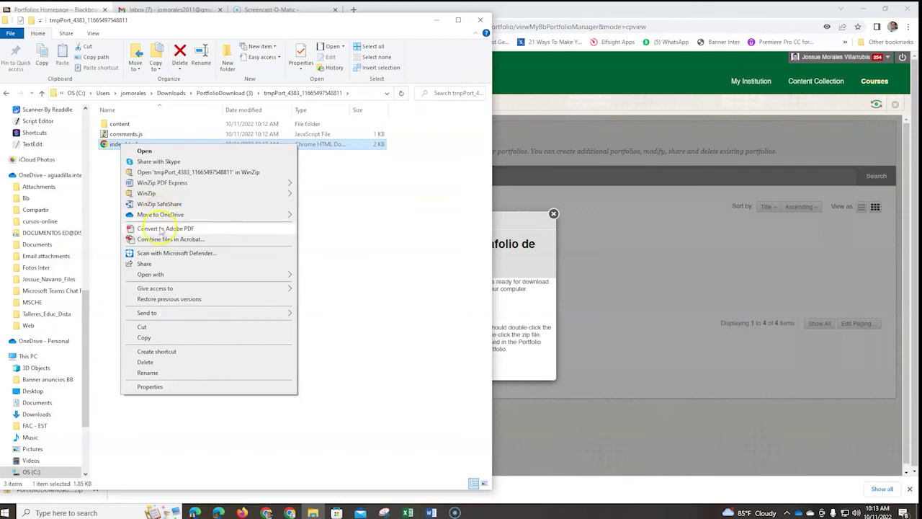
mouse_move(163, 276)
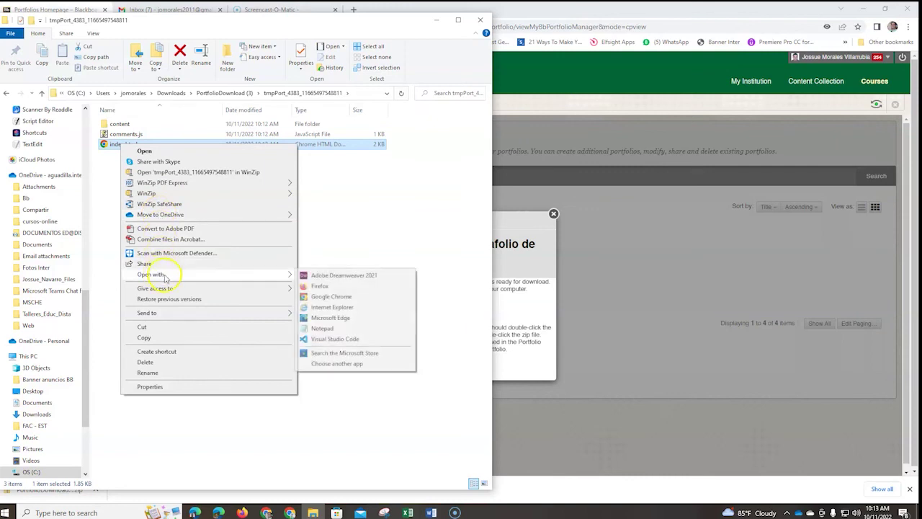
left_click(323, 298)
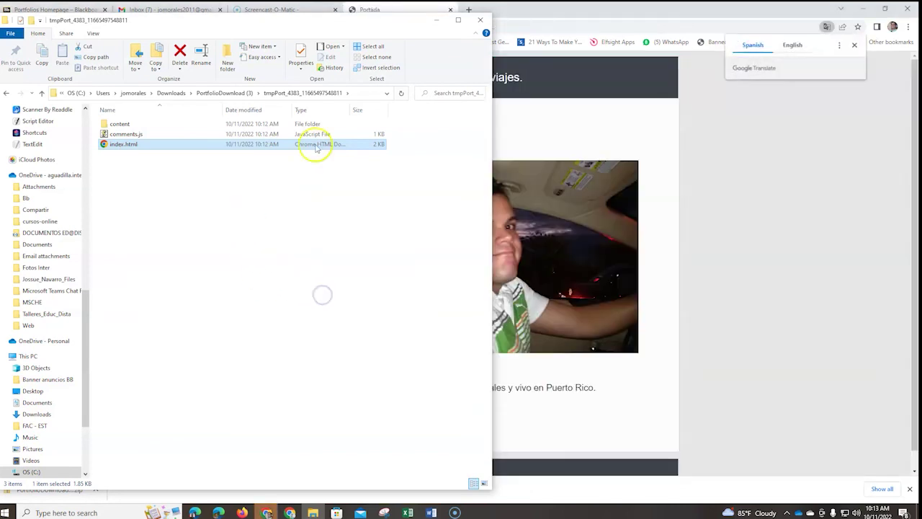
Review the Portada and Sobre Mi Viaje pages of the downloaded offline portfolio
scroll(360, 303, "down", 1)
scroll(404, 320, "up", 1)
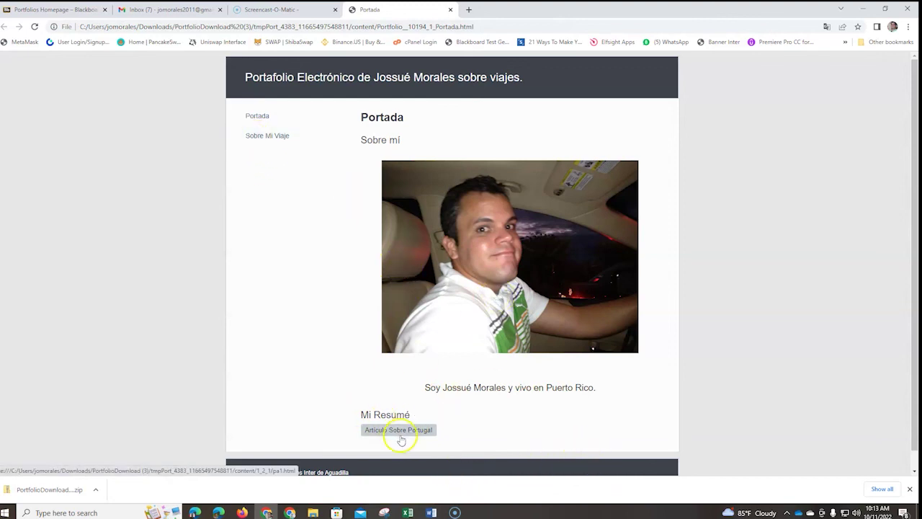
left_click(252, 114)
left_click(258, 137)
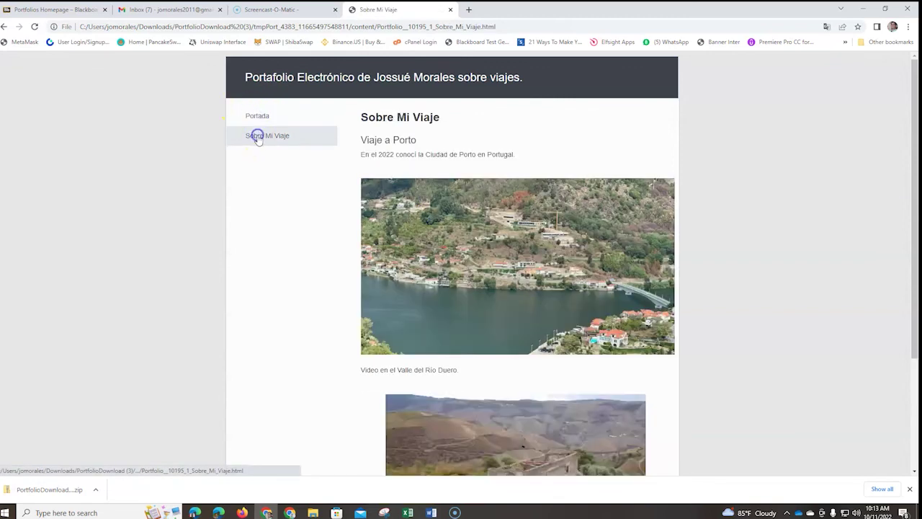
scroll(454, 252, "down", 2)
scroll(457, 247, "up", 2)
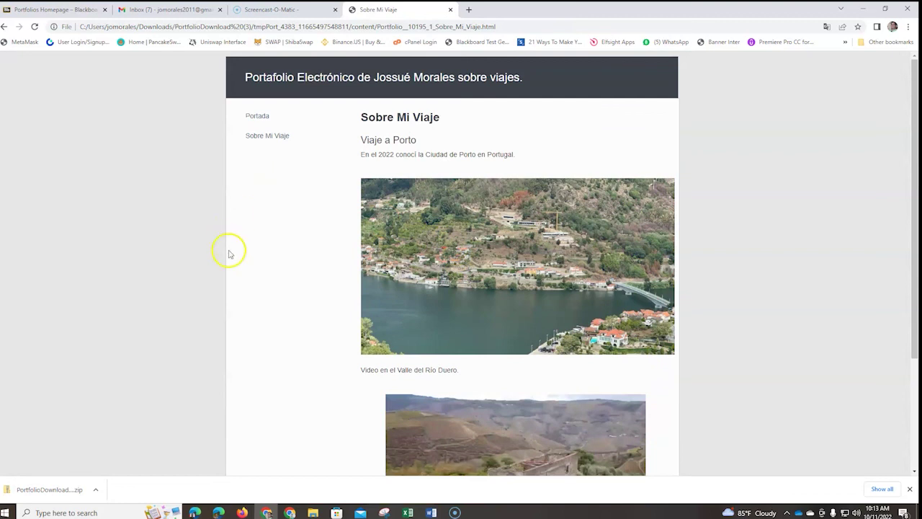